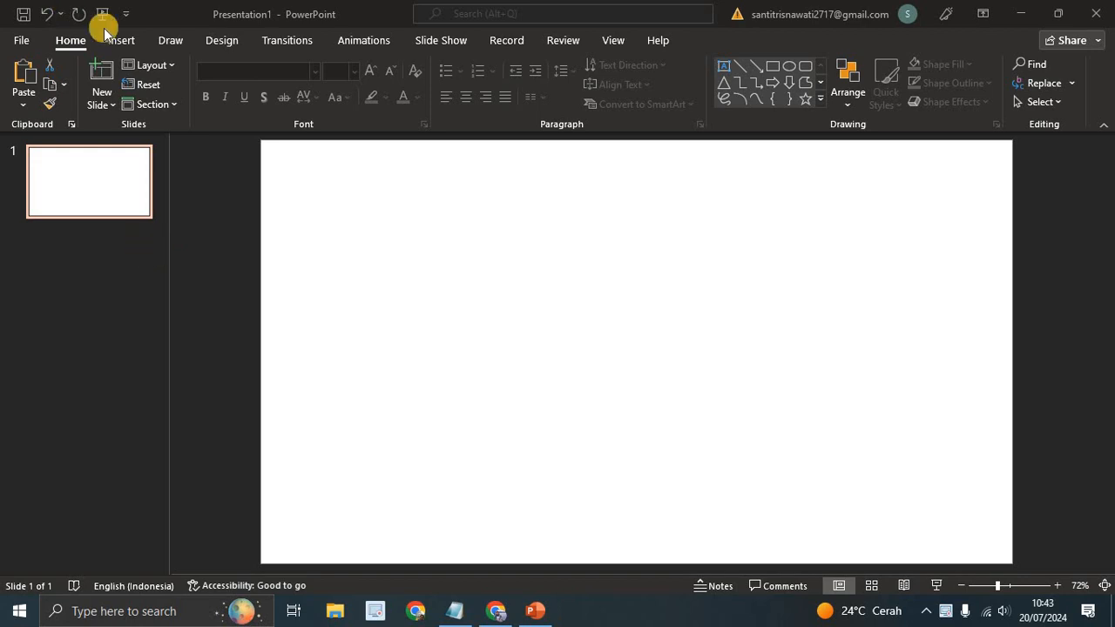
# Step: Insert a rounded rectangle shape and drag it out in the slide's upper-left area
pyautogui.click(122, 40)
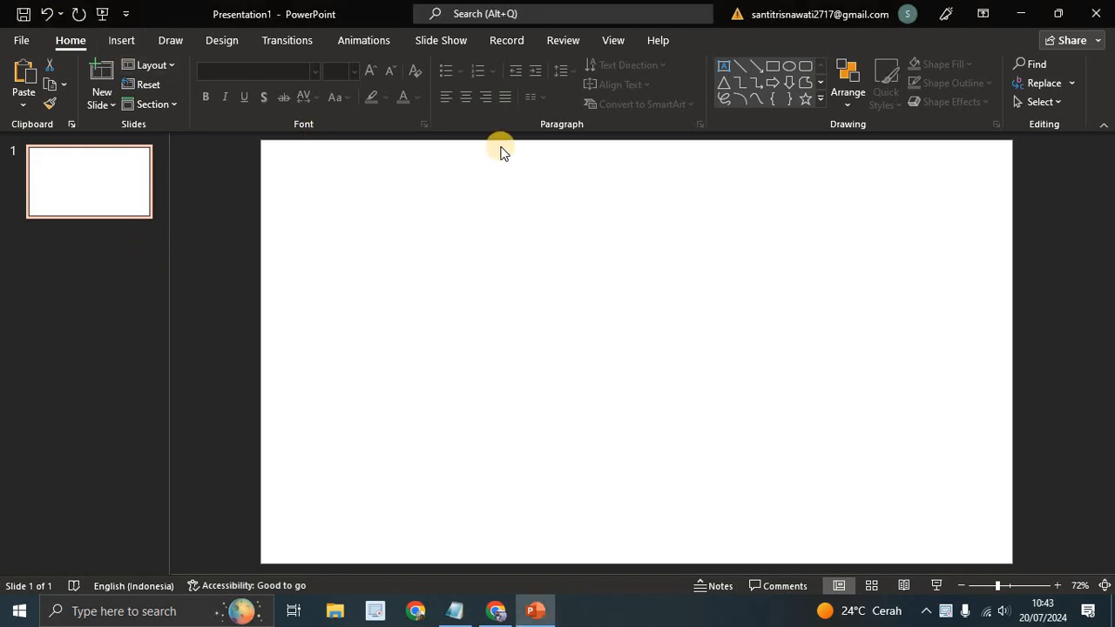
pyautogui.click(121, 40)
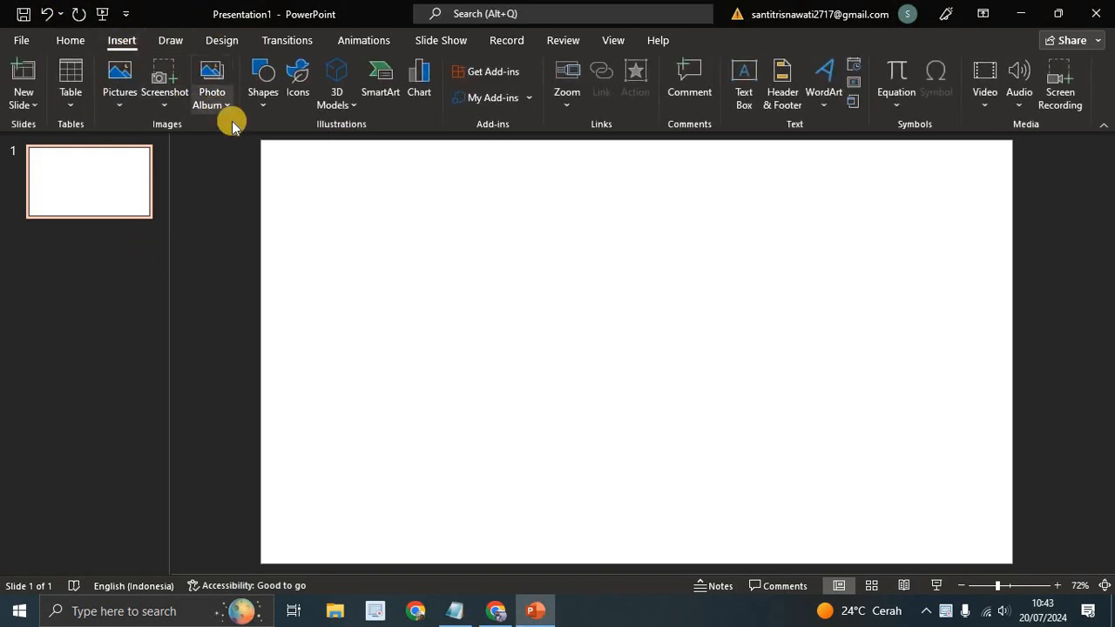
pyautogui.click(273, 108)
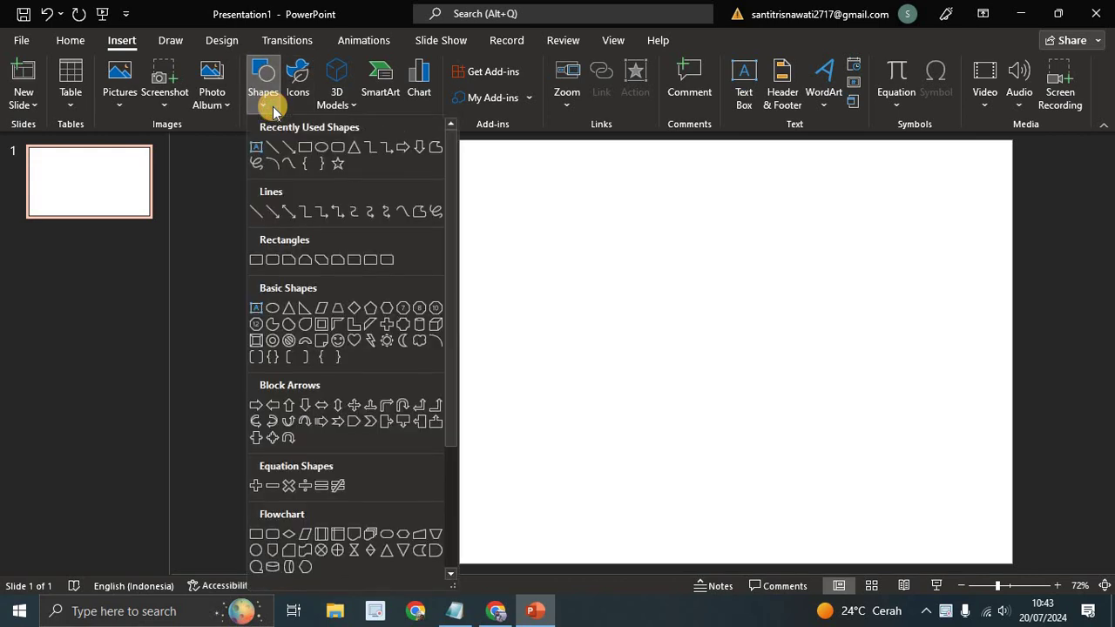
pyautogui.click(337, 148)
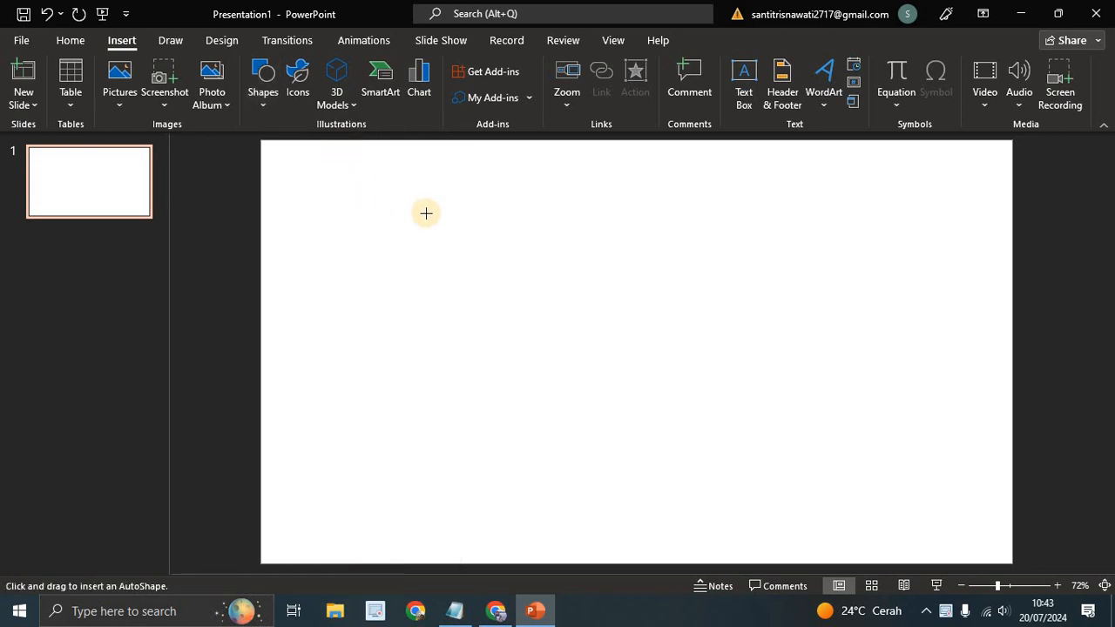
pyautogui.moveTo(427, 212); pyautogui.dragTo(590, 290)
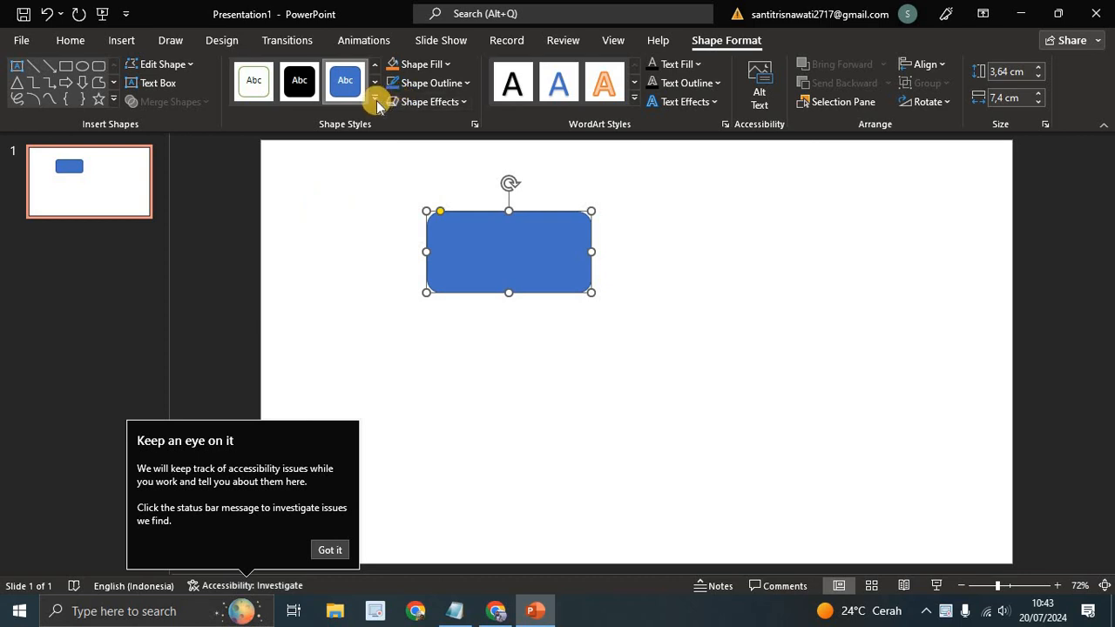
# Step: Fill the rectangle red and type SUBSCRIBE NOW inside it as the button label
pyautogui.click(446, 63)
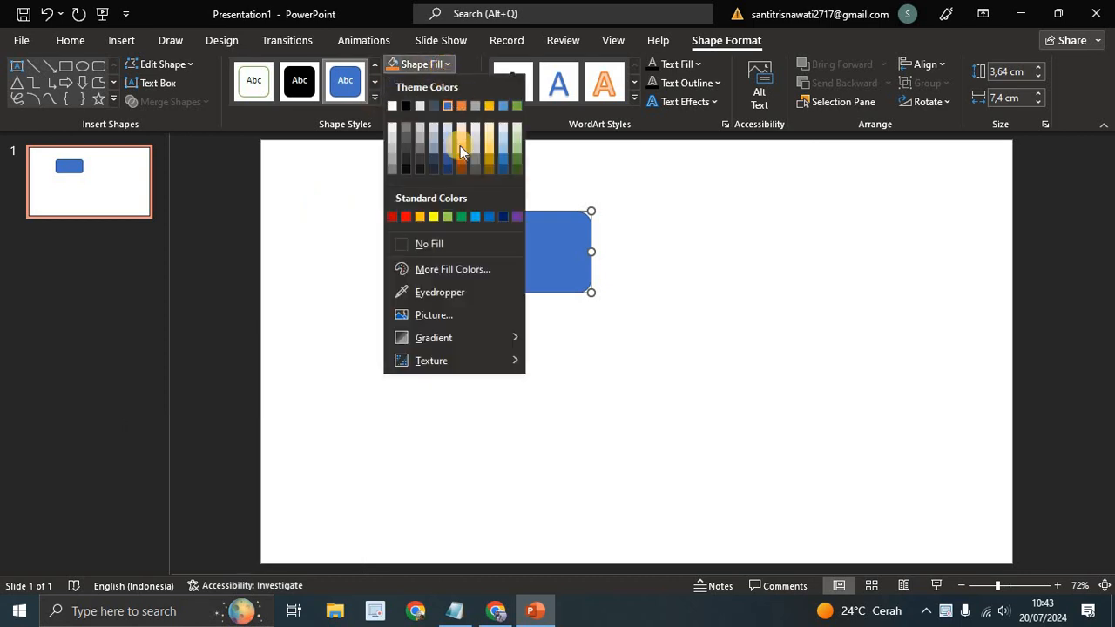
pyautogui.click(403, 218)
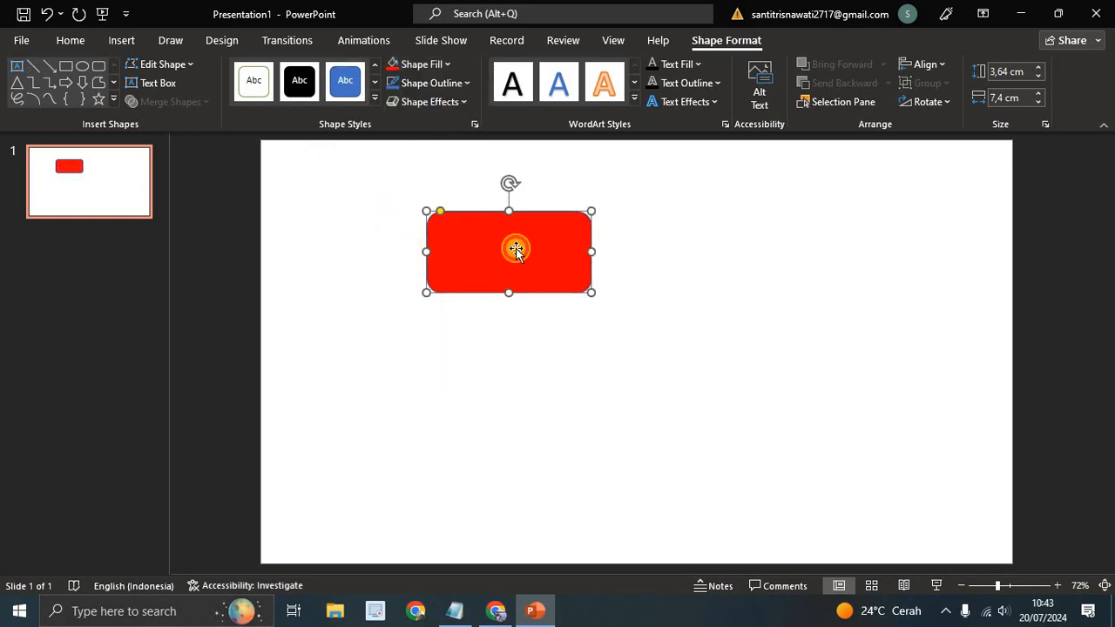
pyautogui.click(366, 359)
pyautogui.click(528, 229)
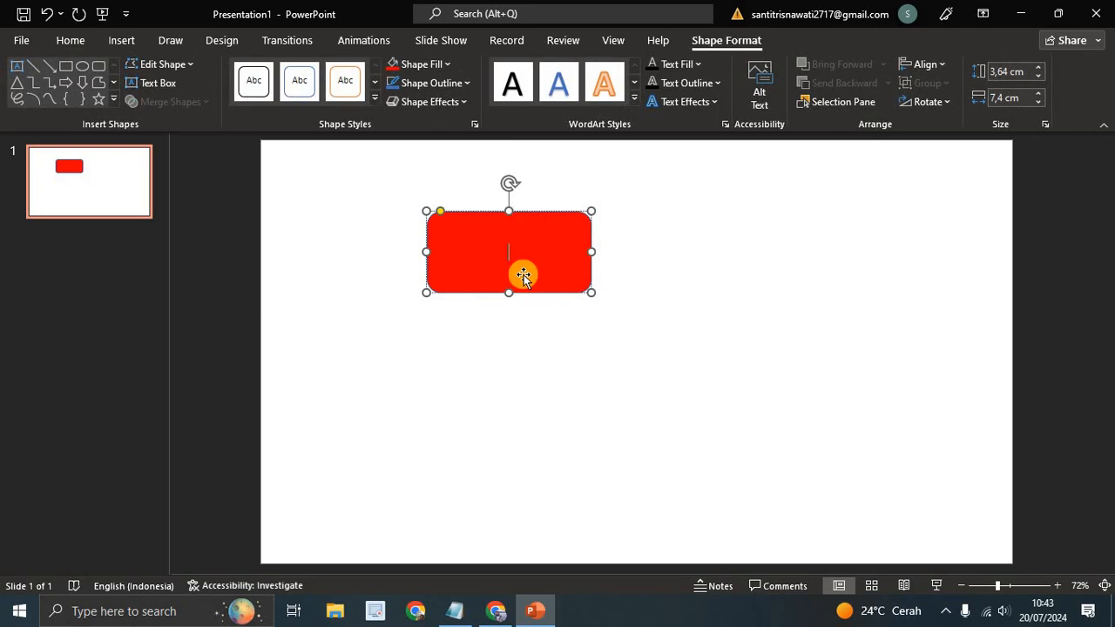
pyautogui.write('Ssu')
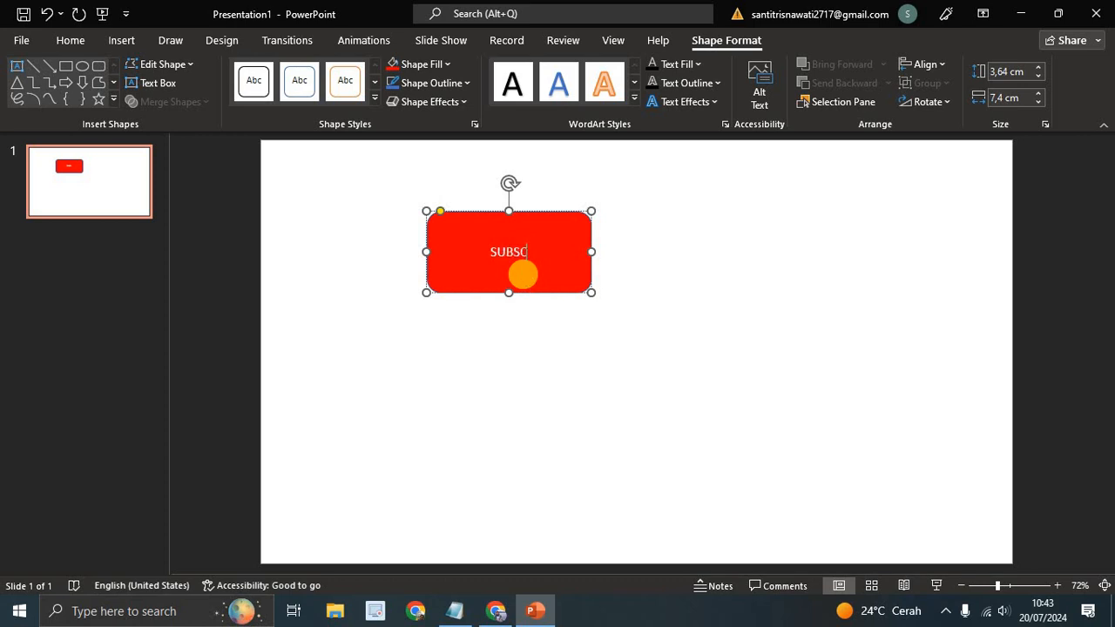
pyautogui.write('CRIBE NOW')
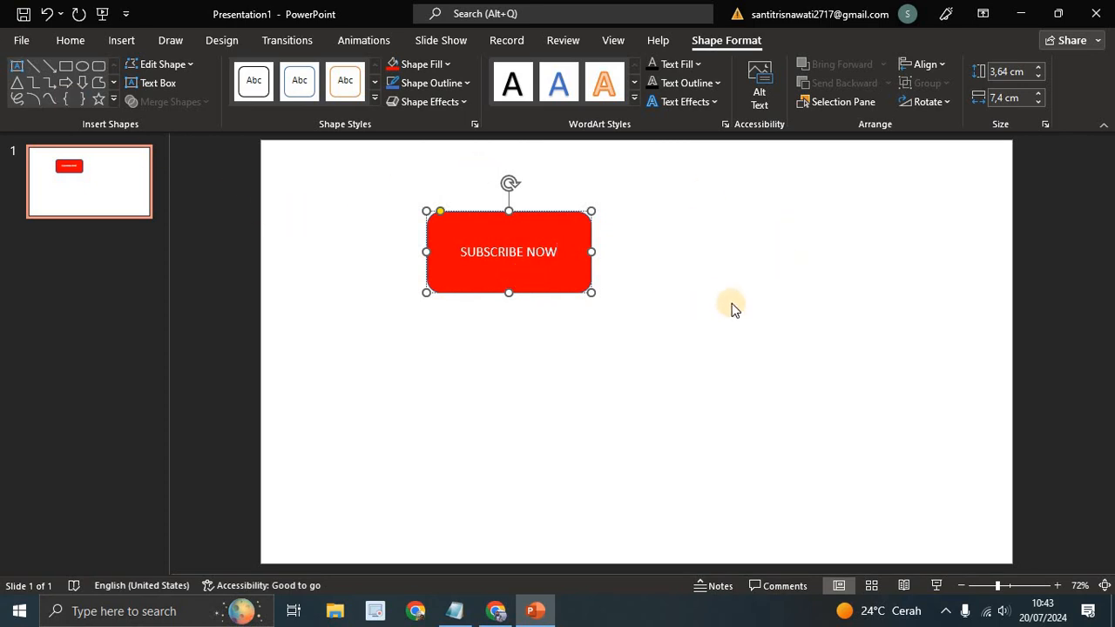
pyautogui.click(596, 314)
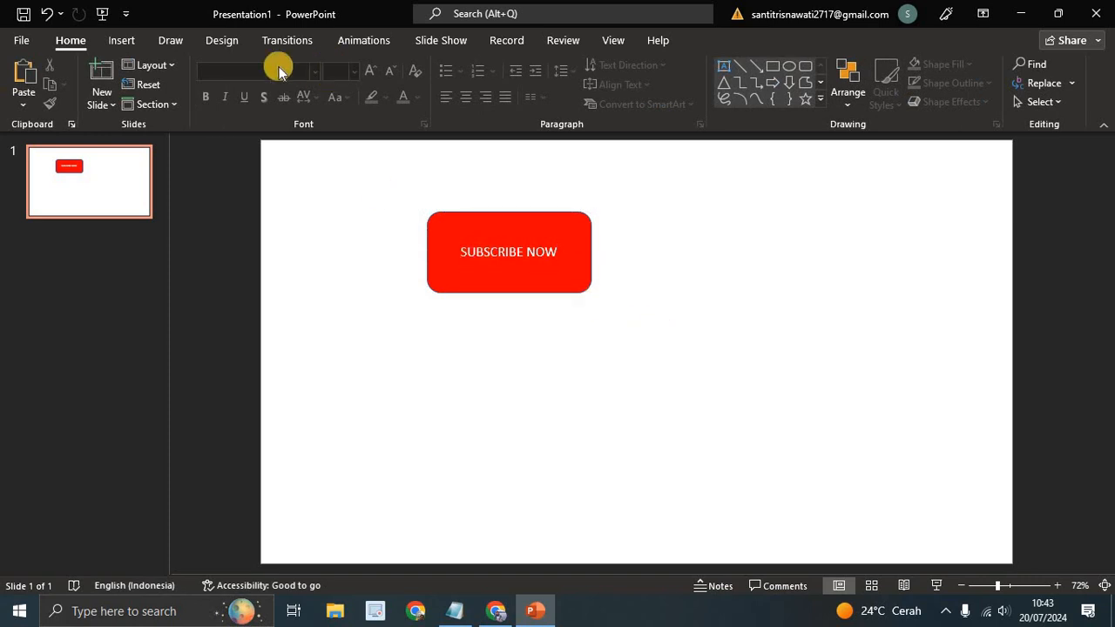
# Step: Insert a small Up Arrow block shape just right of the SUBSCRIBE NOW button
pyautogui.click(492, 216)
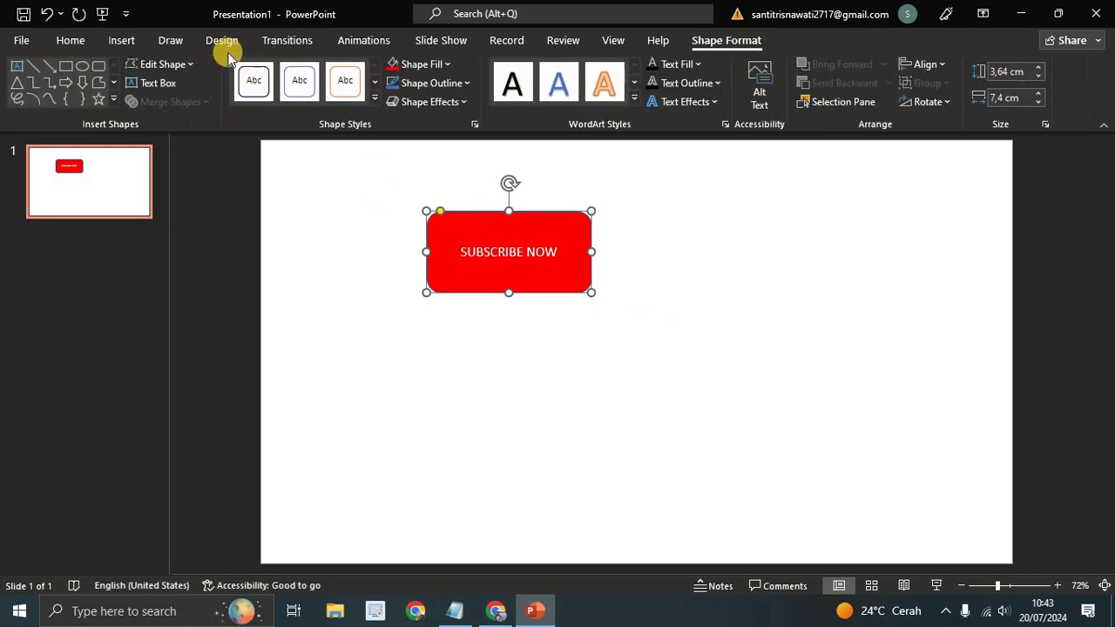
pyautogui.click(122, 41)
pyautogui.click(264, 87)
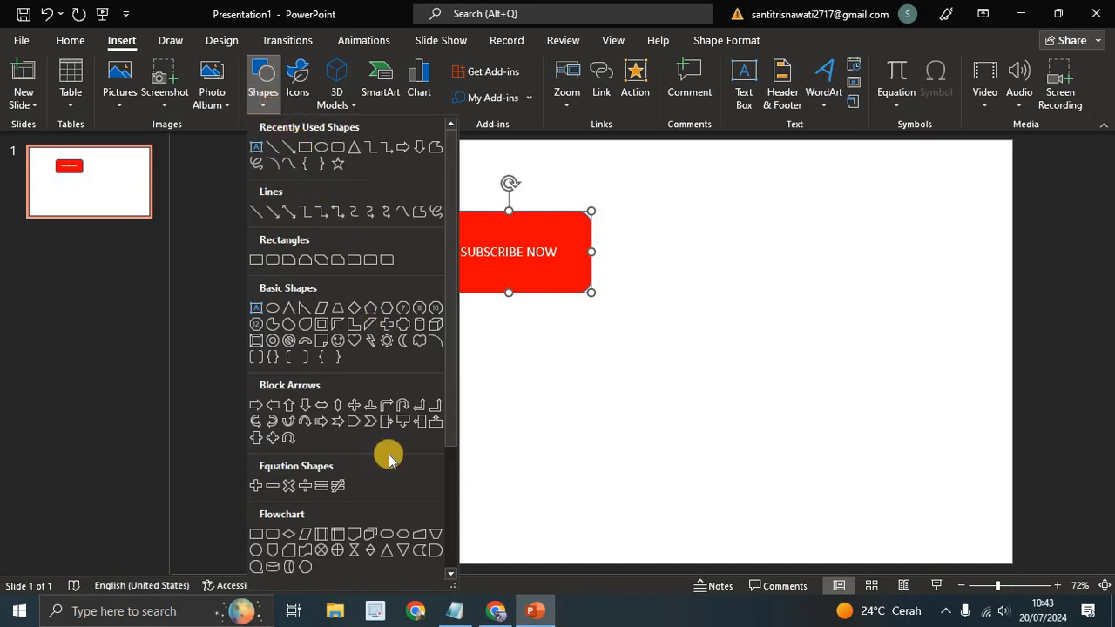
pyautogui.click(289, 407)
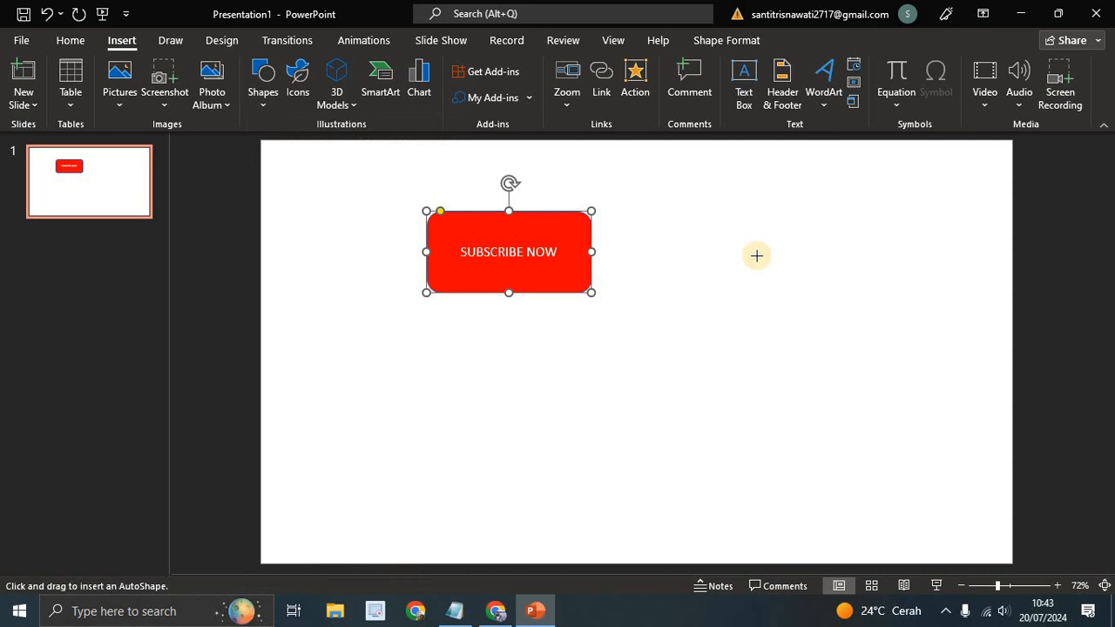
pyautogui.moveTo(662, 286)
pyautogui.mouseDown()
pyautogui.moveTo(691, 347)
pyautogui.moveTo(682, 321)
pyautogui.mouseUp()
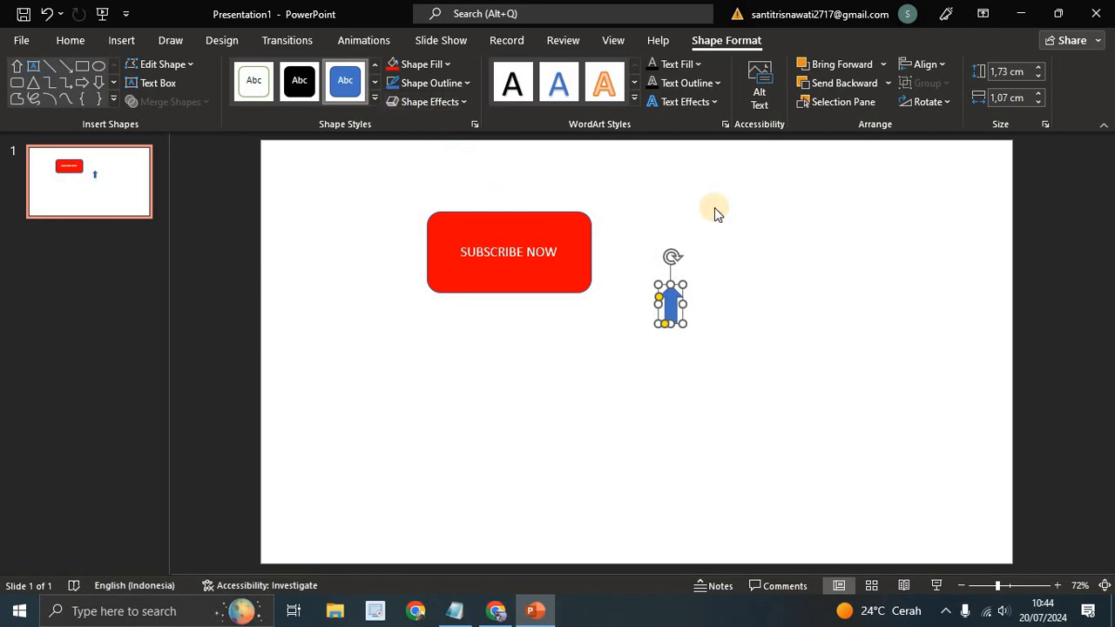
# Step: Give the arrow a white fill and a gray outline
pyautogui.click(446, 65)
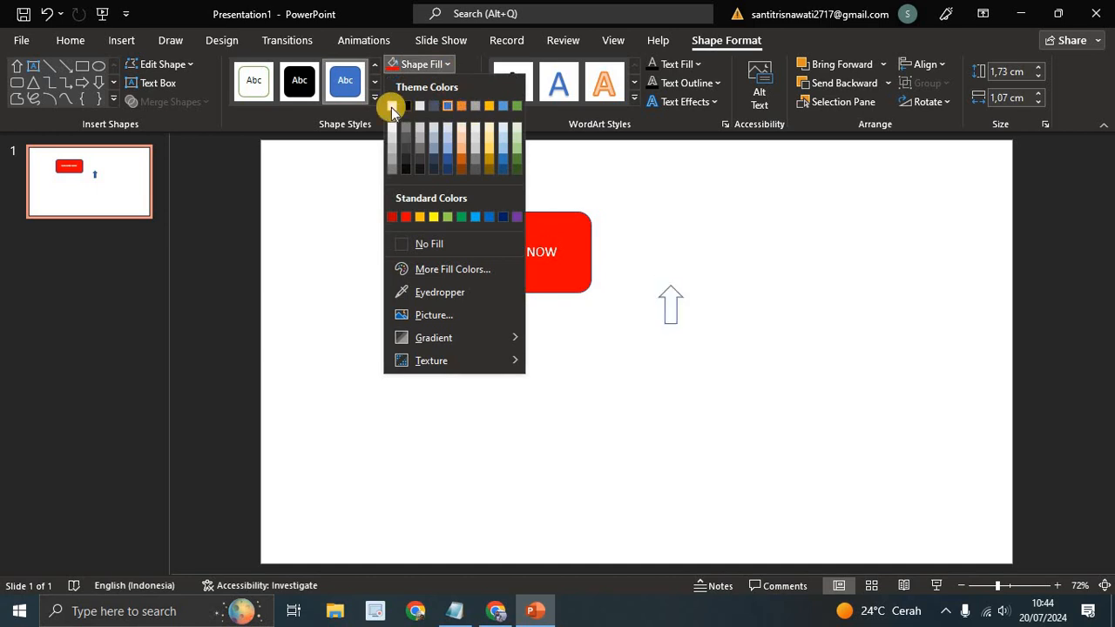
pyautogui.click(392, 106)
pyautogui.click(443, 83)
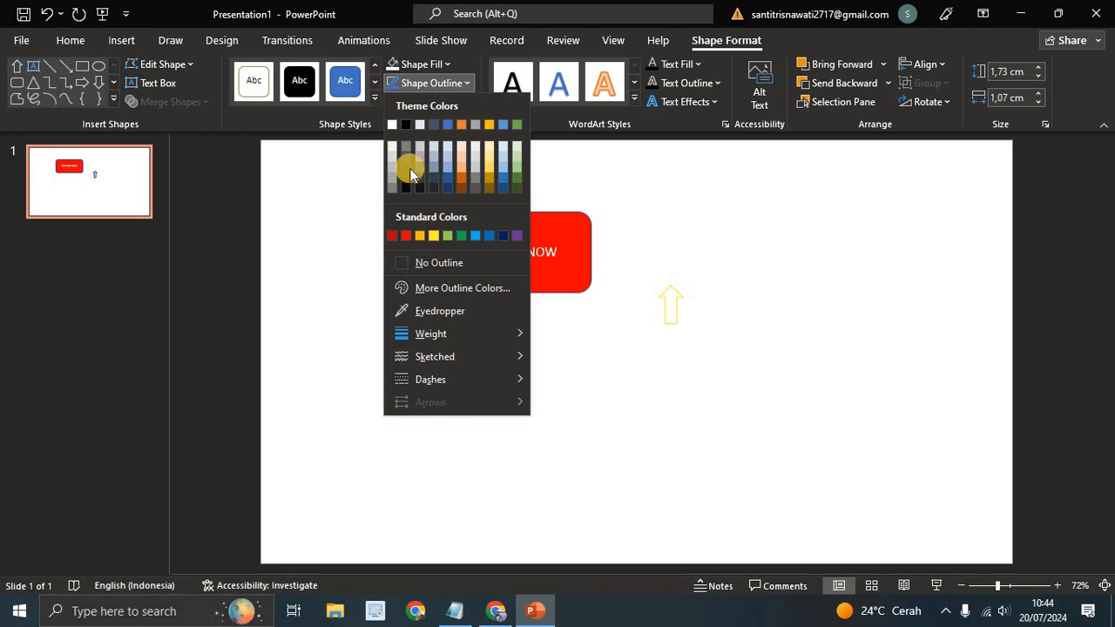
pyautogui.click(410, 180)
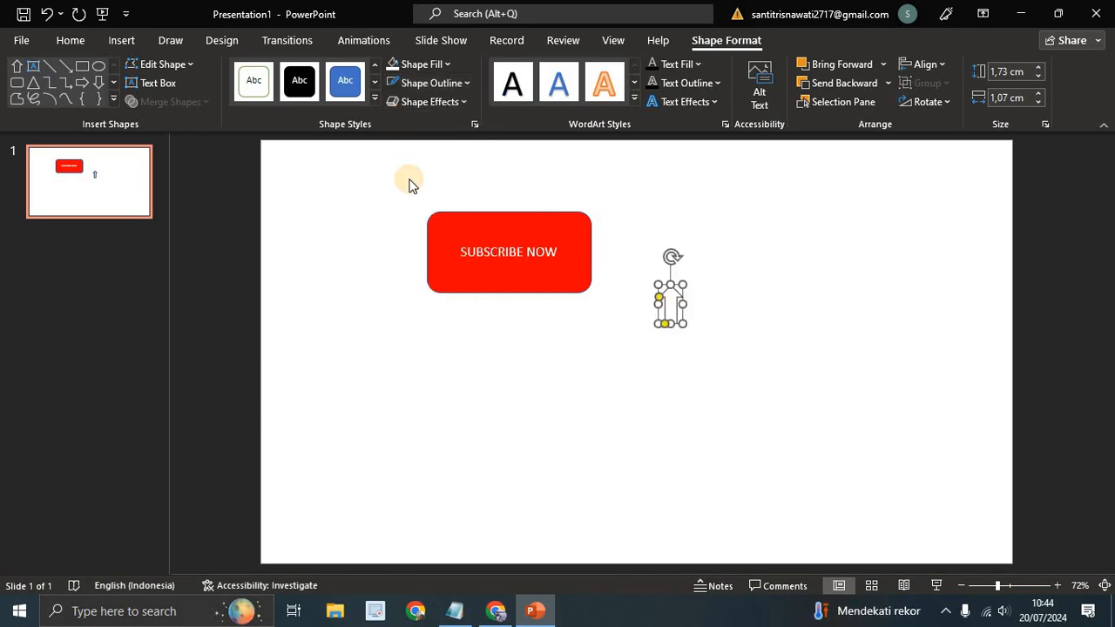
# Step: Click around the slide and reselect the white arrow ready for animating
pyautogui.click(804, 386)
pyautogui.click(671, 304)
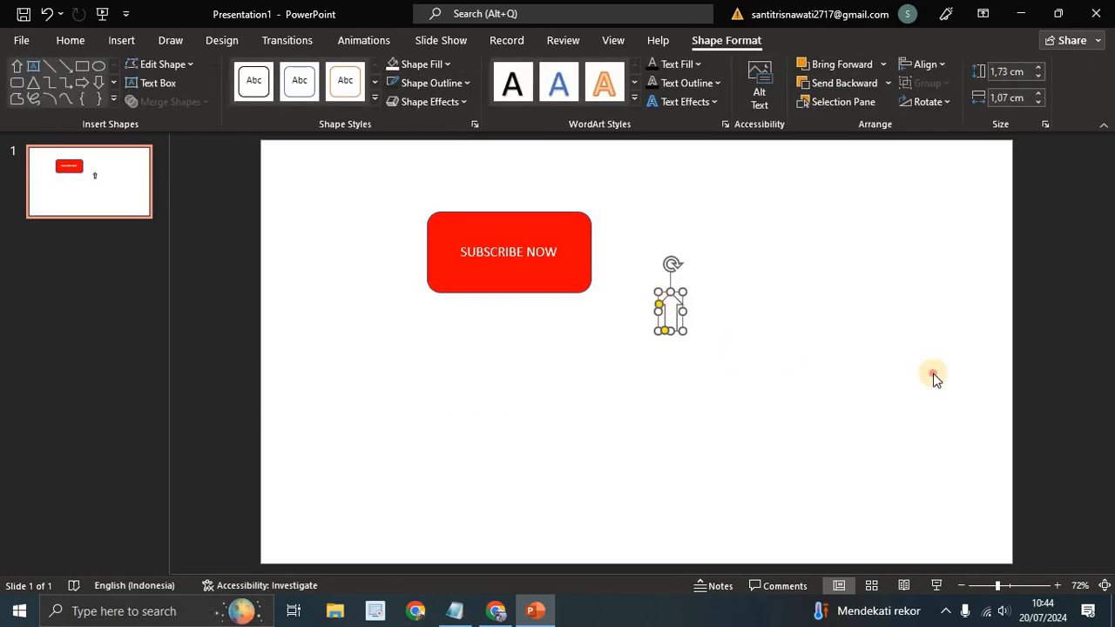
pyautogui.click(935, 375)
pyautogui.click(682, 329)
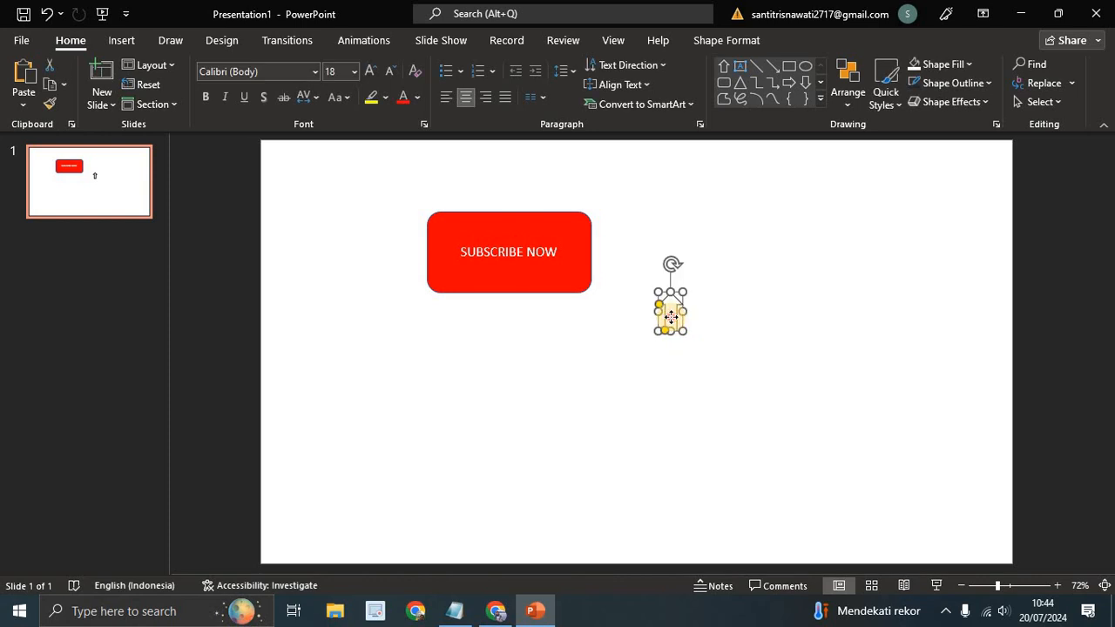
pyautogui.click(822, 330)
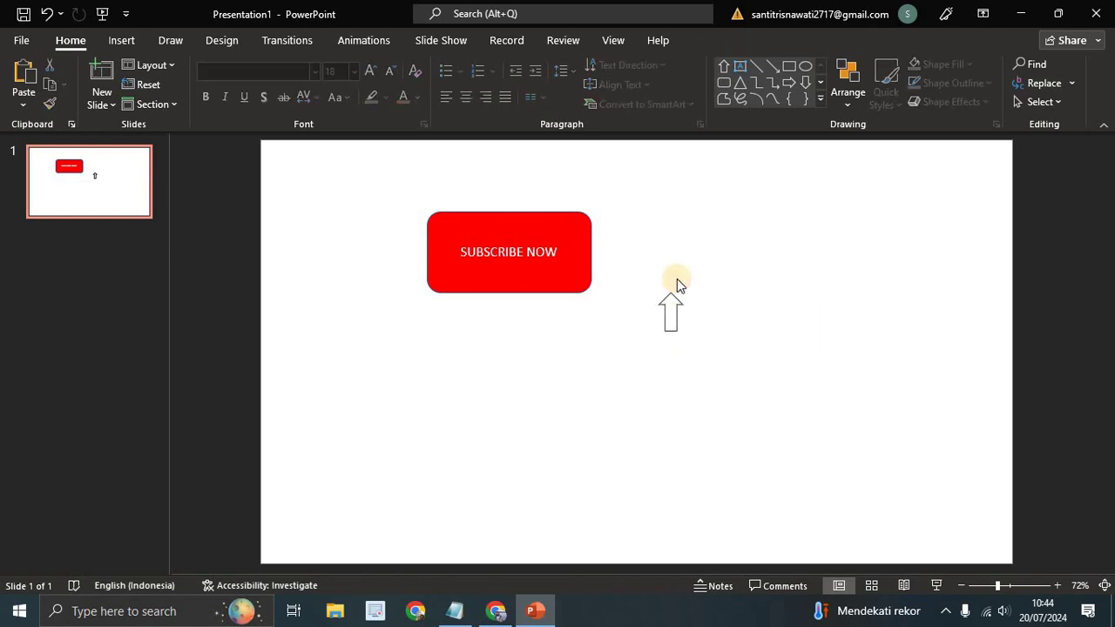
# Step: Show the Animation Pane and apply a Fly In entrance animation to the arrow
pyautogui.click(365, 40)
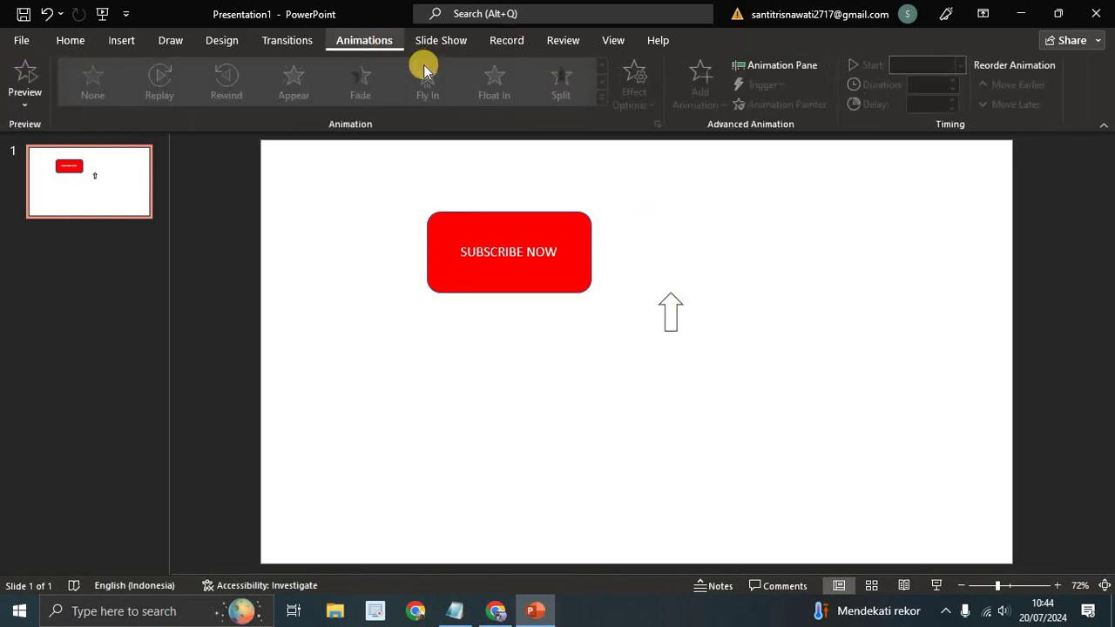
pyautogui.click(783, 66)
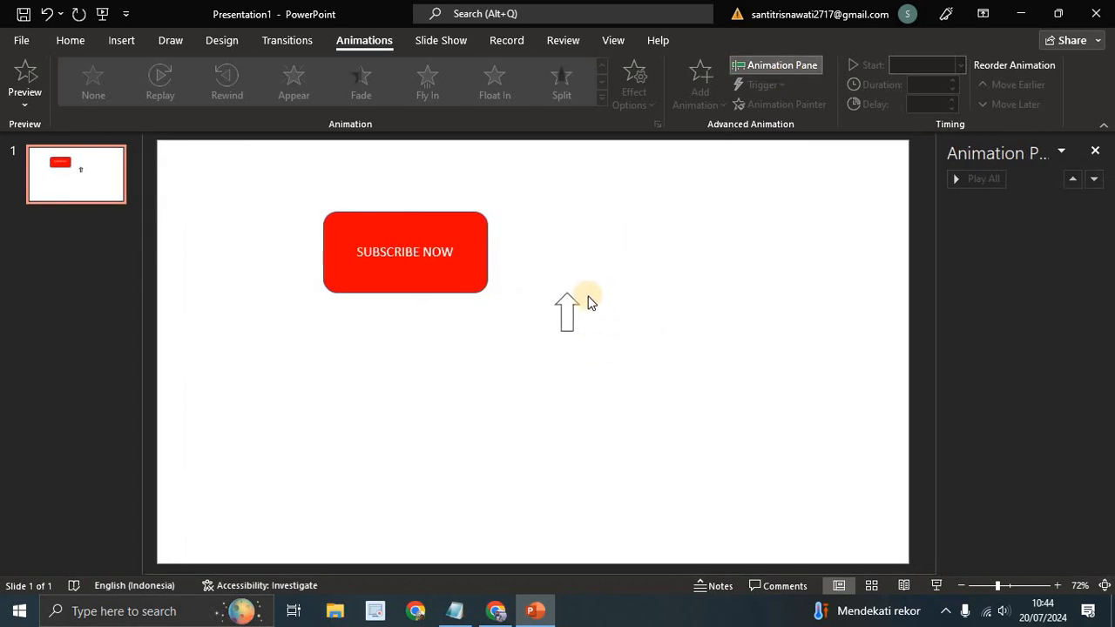
pyautogui.click(568, 298)
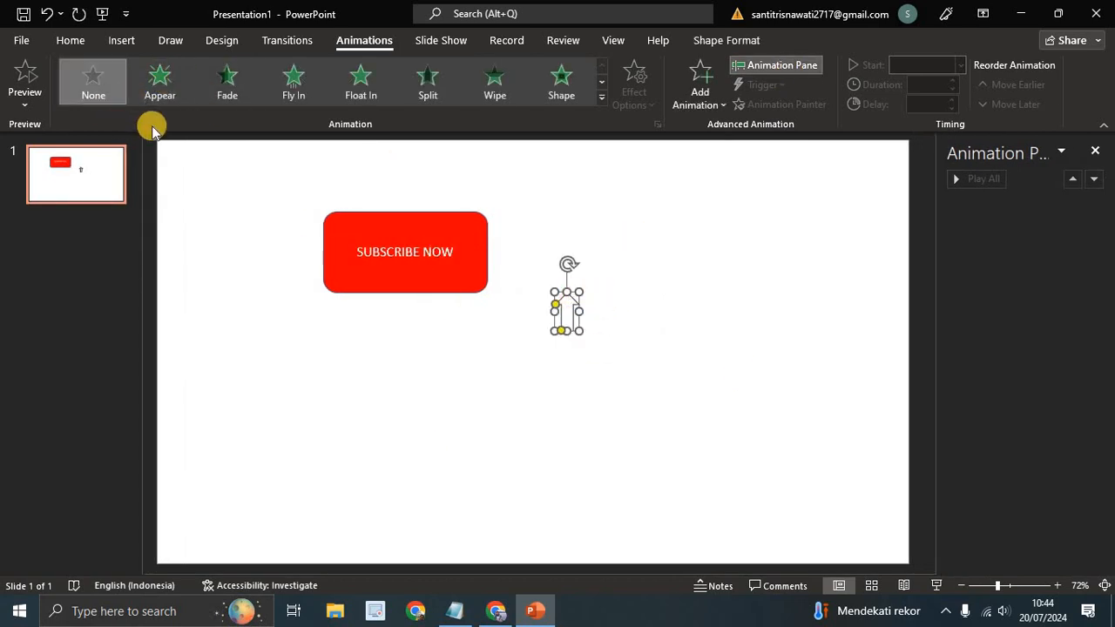
pyautogui.click(294, 83)
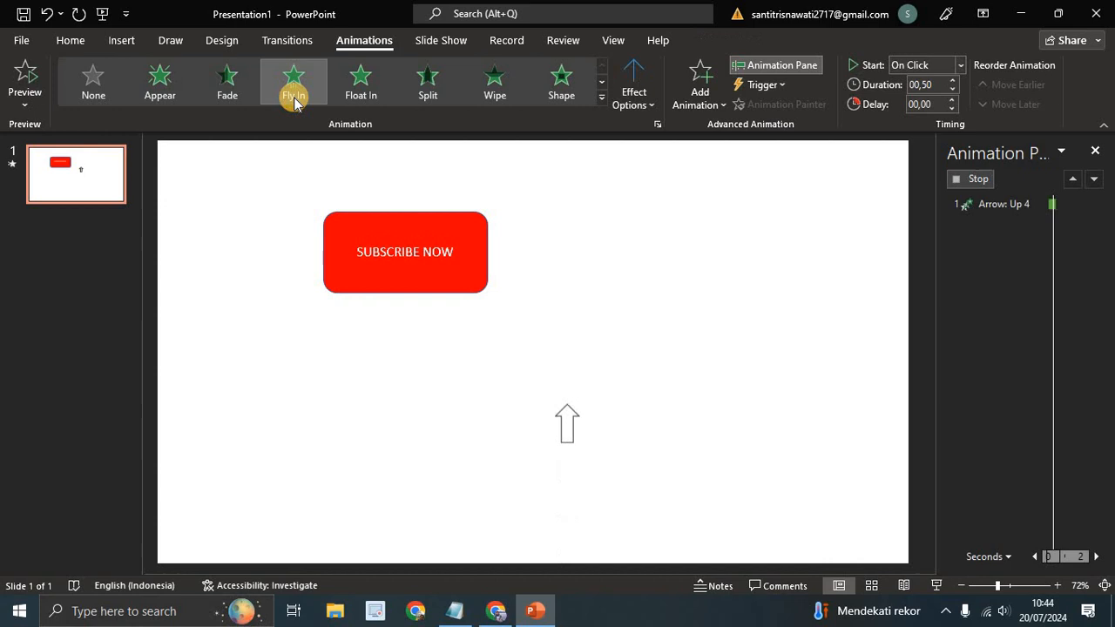
# Step: Try moving the arrow to the bottom-right corner, undo it, and check the Trigger menu
pyautogui.click(568, 310)
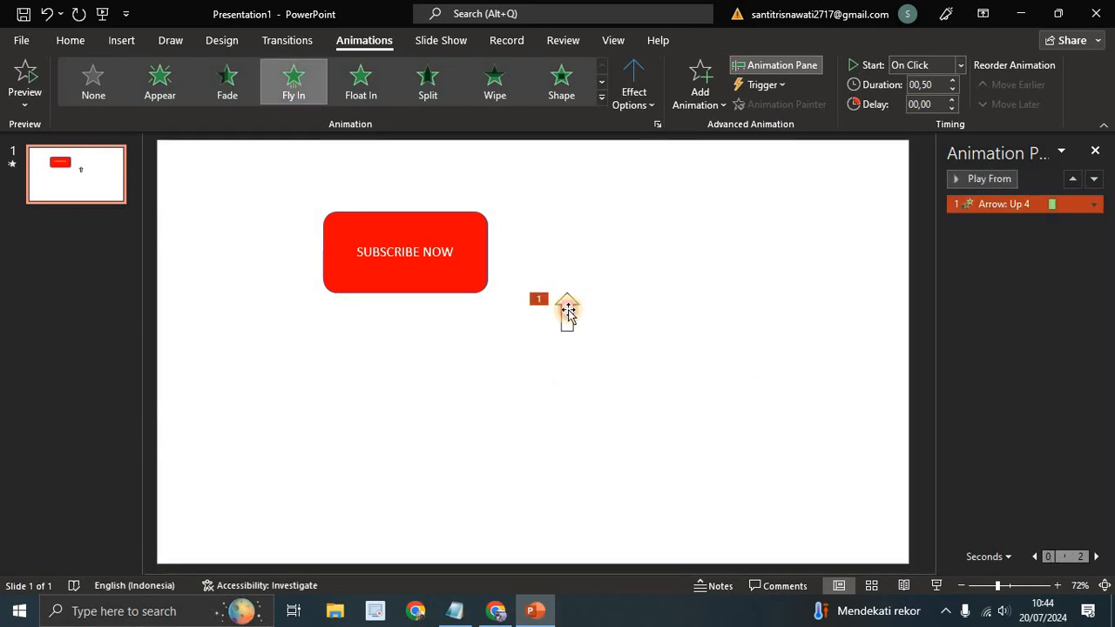
pyautogui.moveTo(568, 311); pyautogui.dragTo(909, 573)
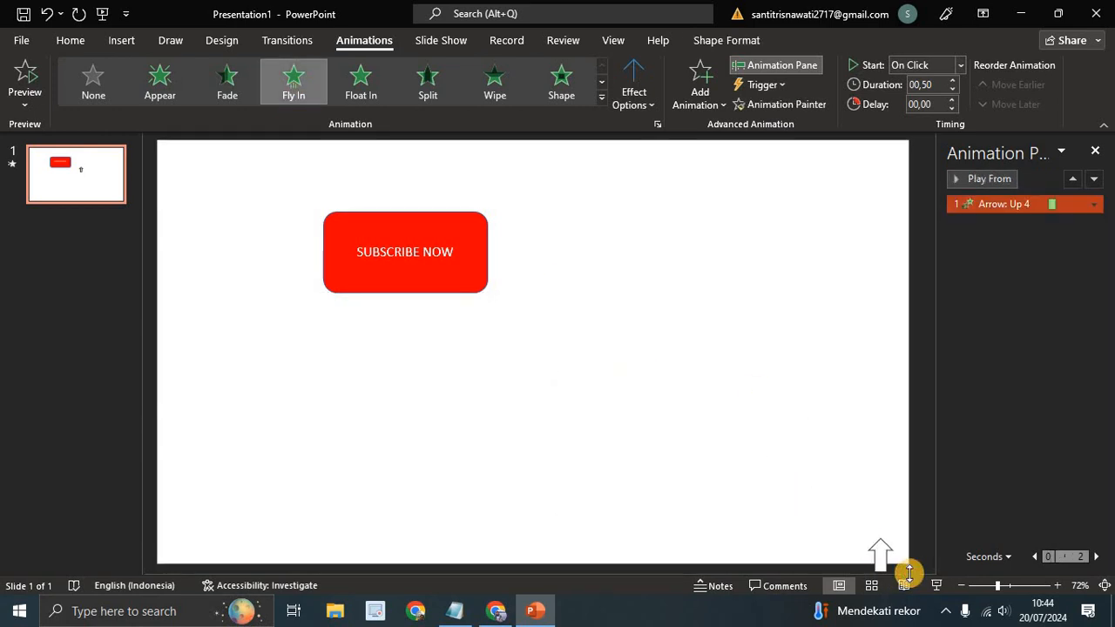
pyautogui.hotkey('ctrl', 'z')
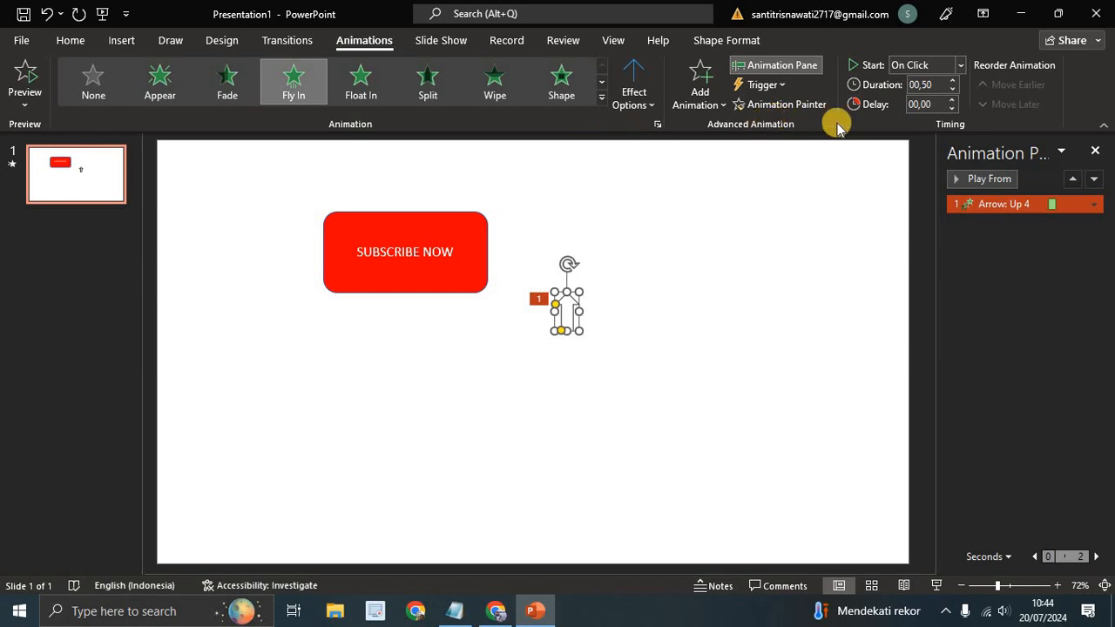
pyautogui.click(782, 85)
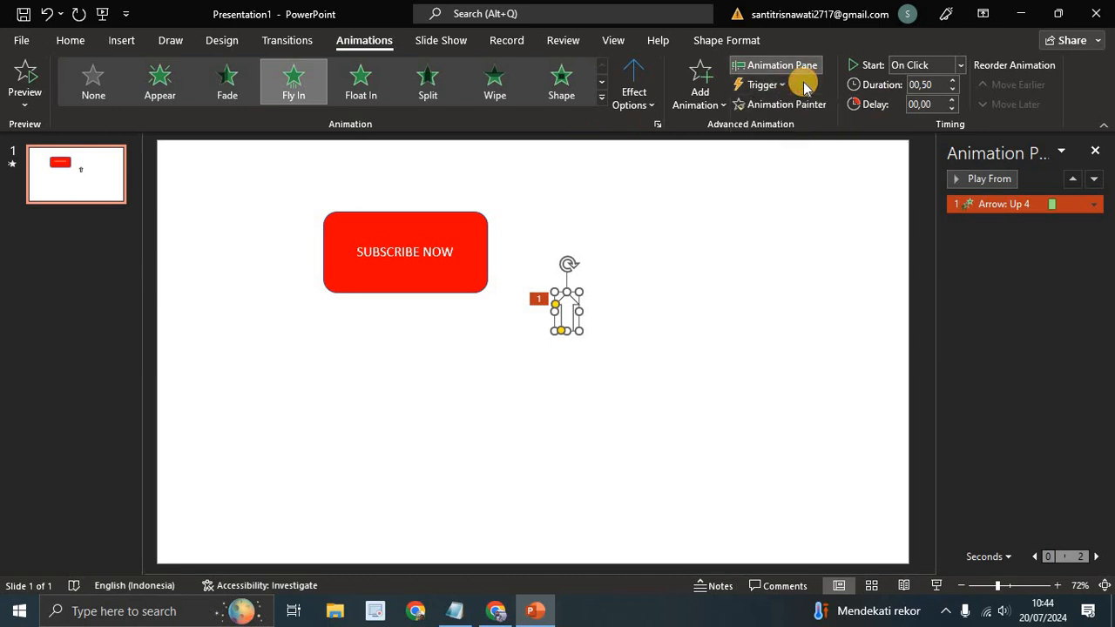
# Step: Set the Fly In direction to From Bottom-Right and move the arrow just below the button
pyautogui.click(633, 92)
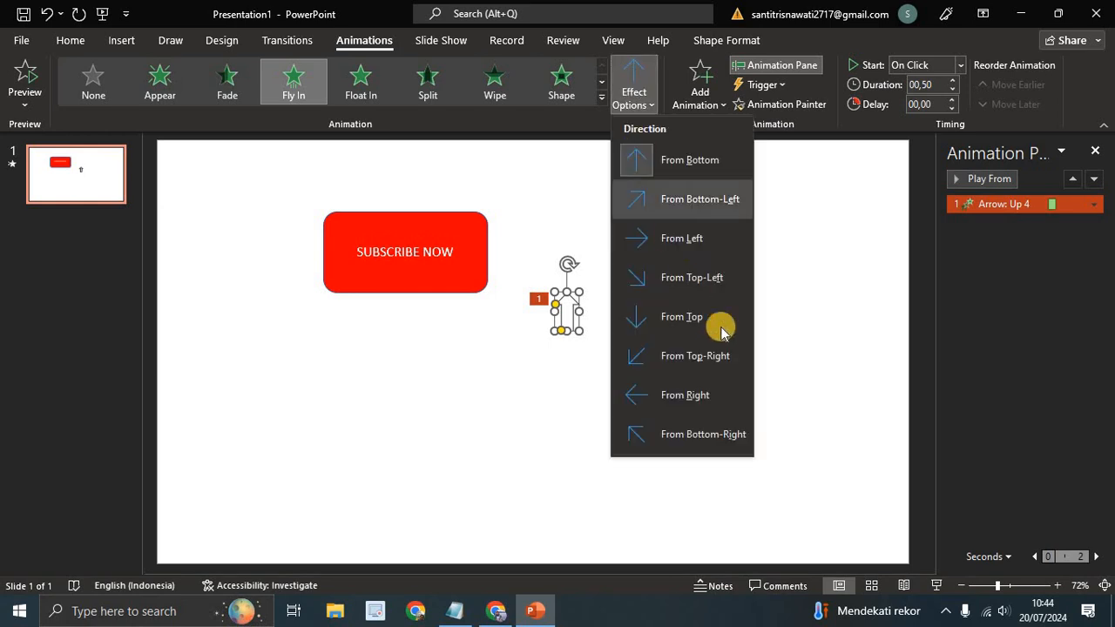
pyautogui.click(685, 427)
pyautogui.click(571, 320)
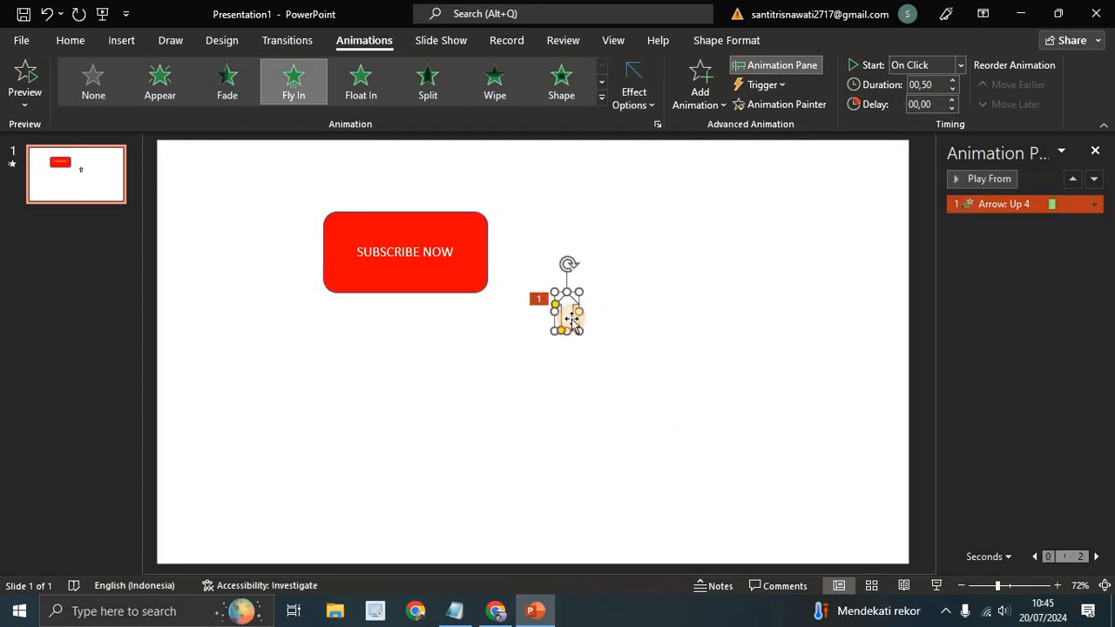
pyautogui.moveTo(571, 321); pyautogui.dragTo(405, 305)
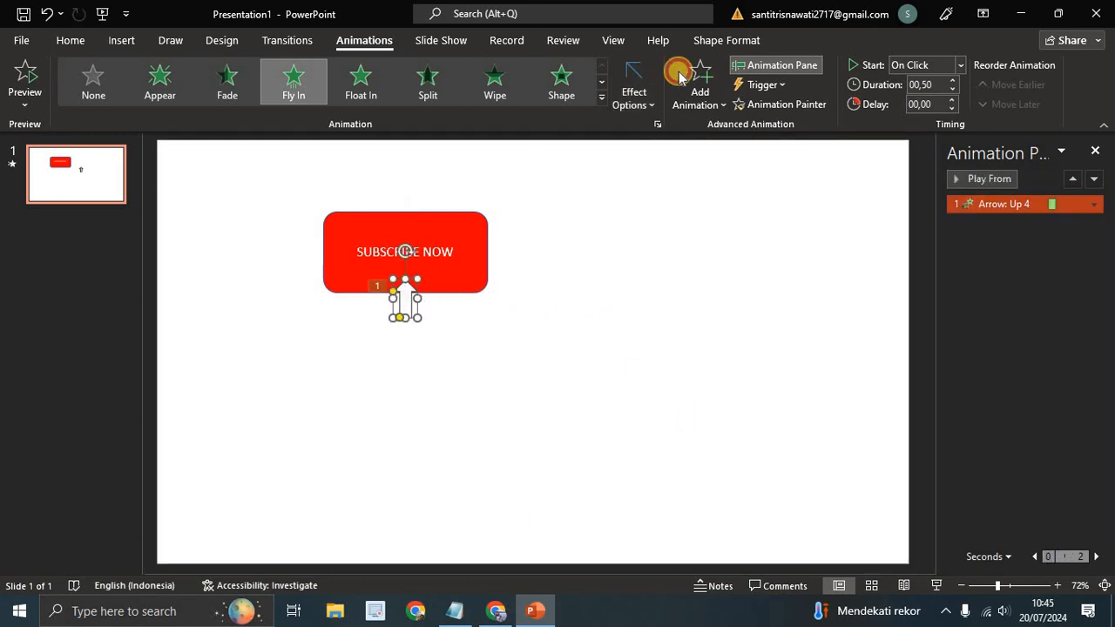
pyautogui.click(633, 105)
pyautogui.click(690, 440)
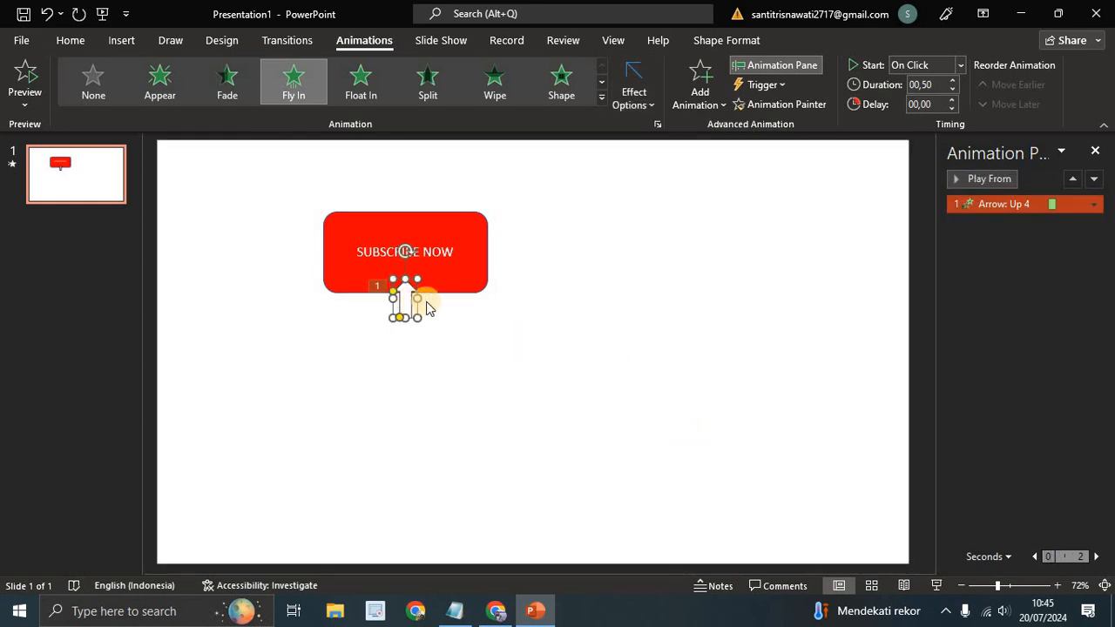
# Step: Raise the Fly In duration to 00,80 and preview the arrow's animation once
pyautogui.doubleClick(932, 84)
pyautogui.write('00,6')
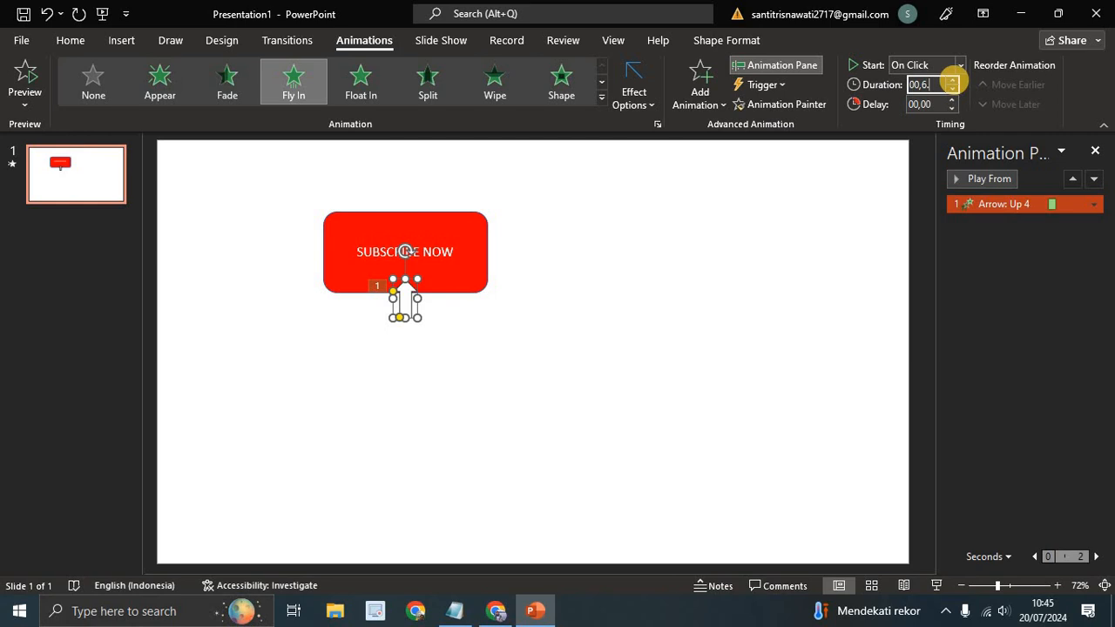
pyautogui.click(570, 352)
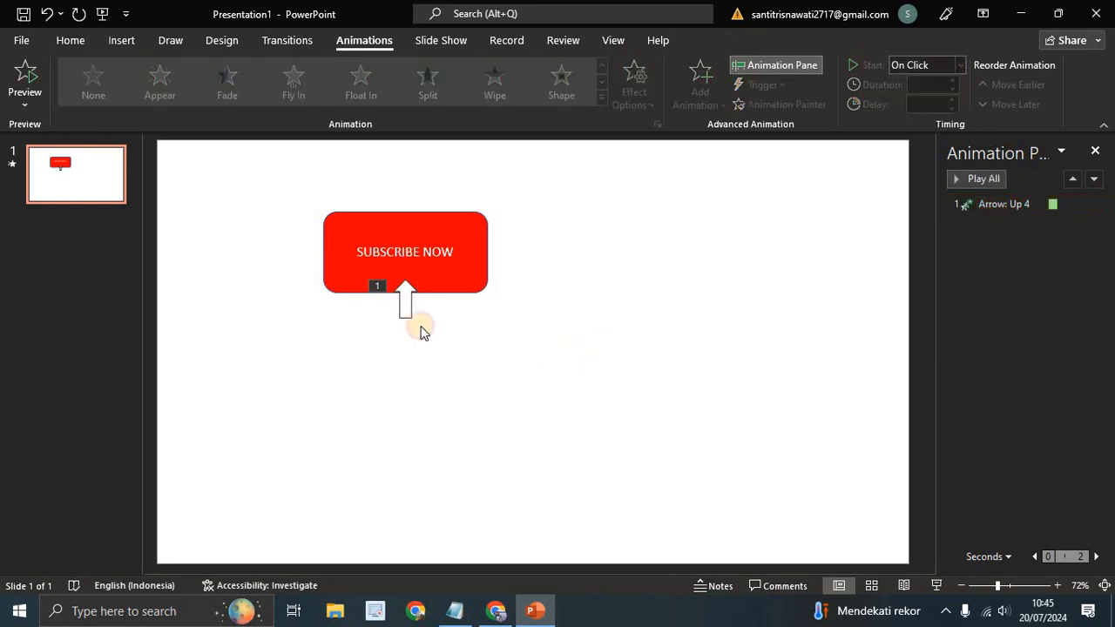
pyautogui.click(406, 301)
pyautogui.click(989, 178)
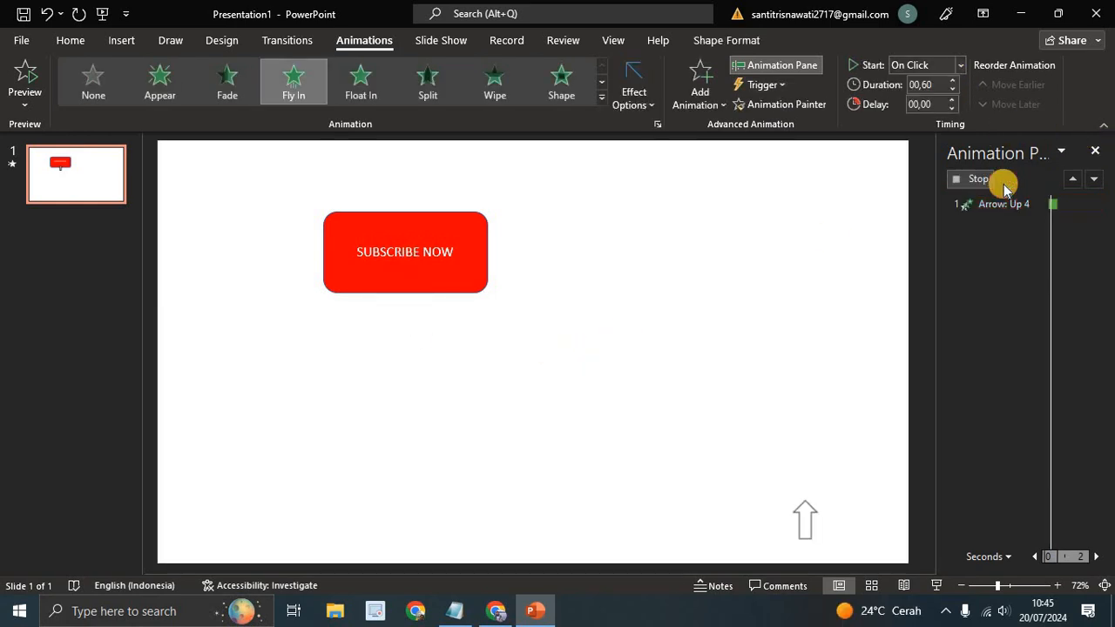
pyautogui.click(411, 301)
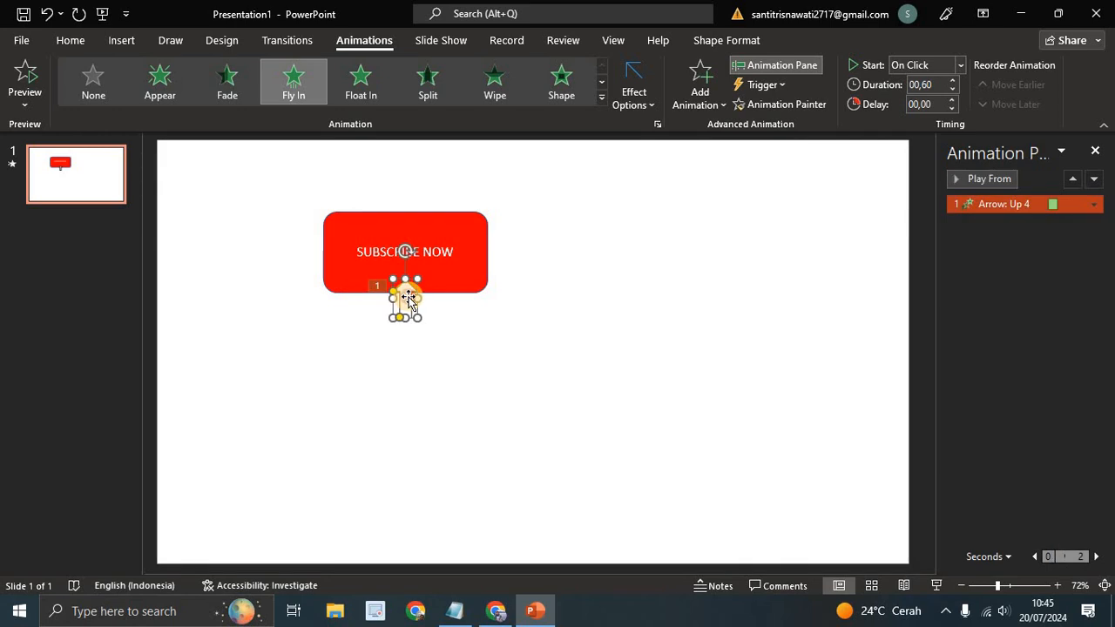
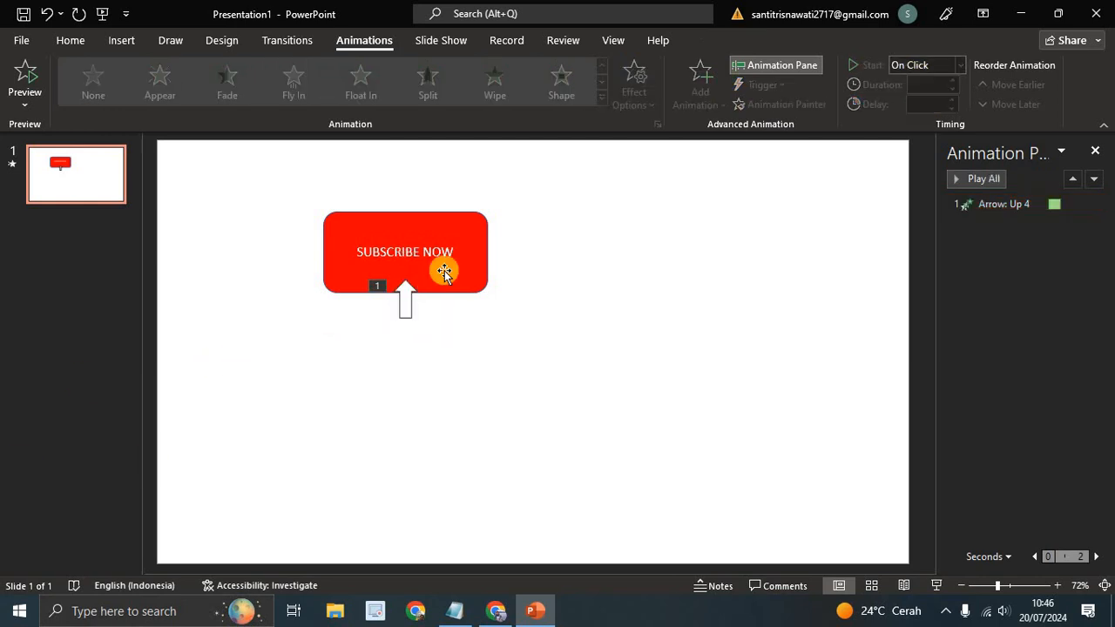
# Step: Select the arrow shape and browse the animation effects gallery without changing anything
pyautogui.click(445, 273)
pyautogui.click(336, 383)
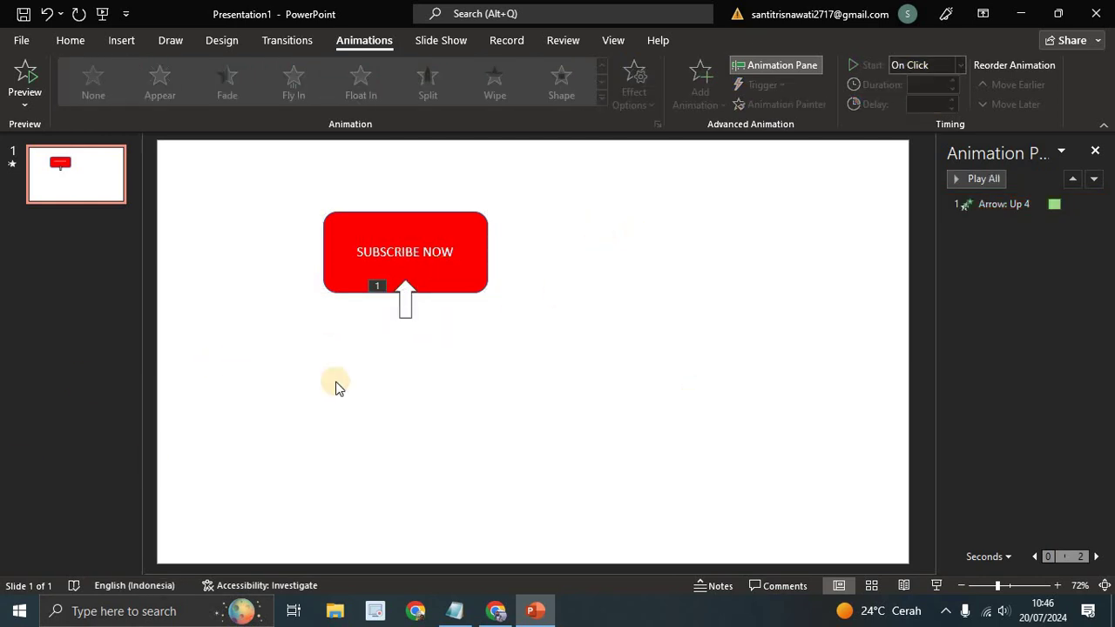
pyautogui.click(415, 301)
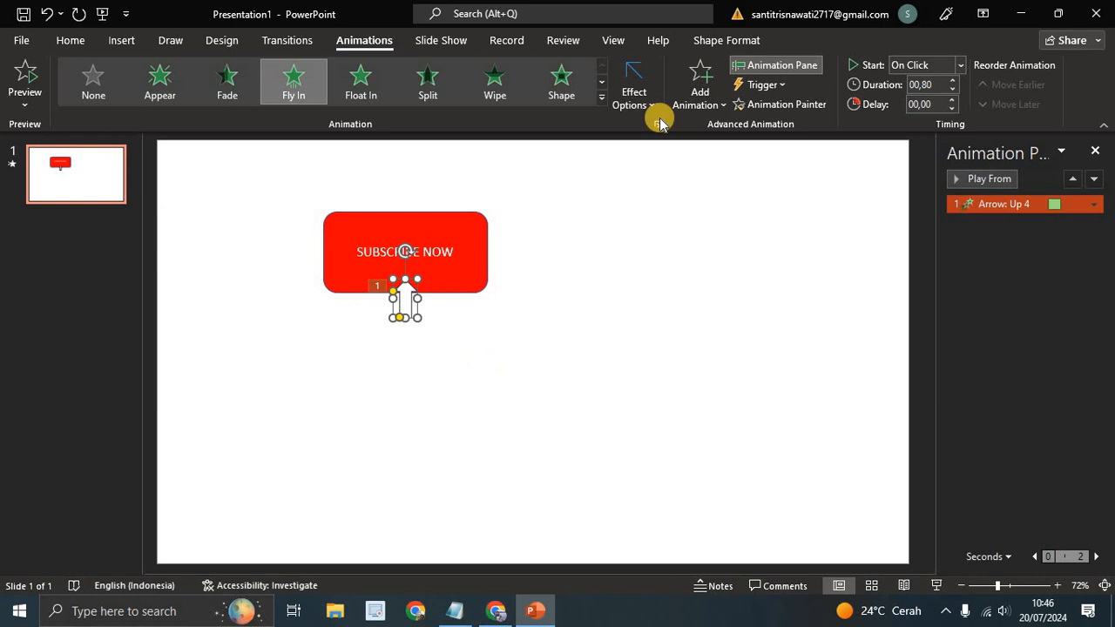
pyautogui.click(602, 103)
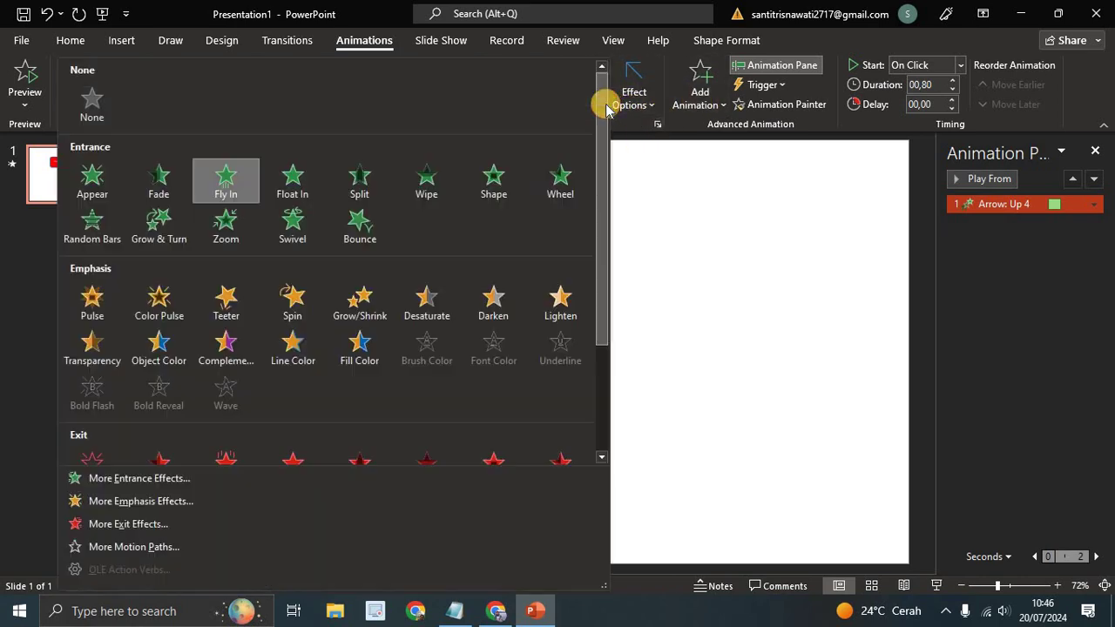
pyautogui.click(741, 277)
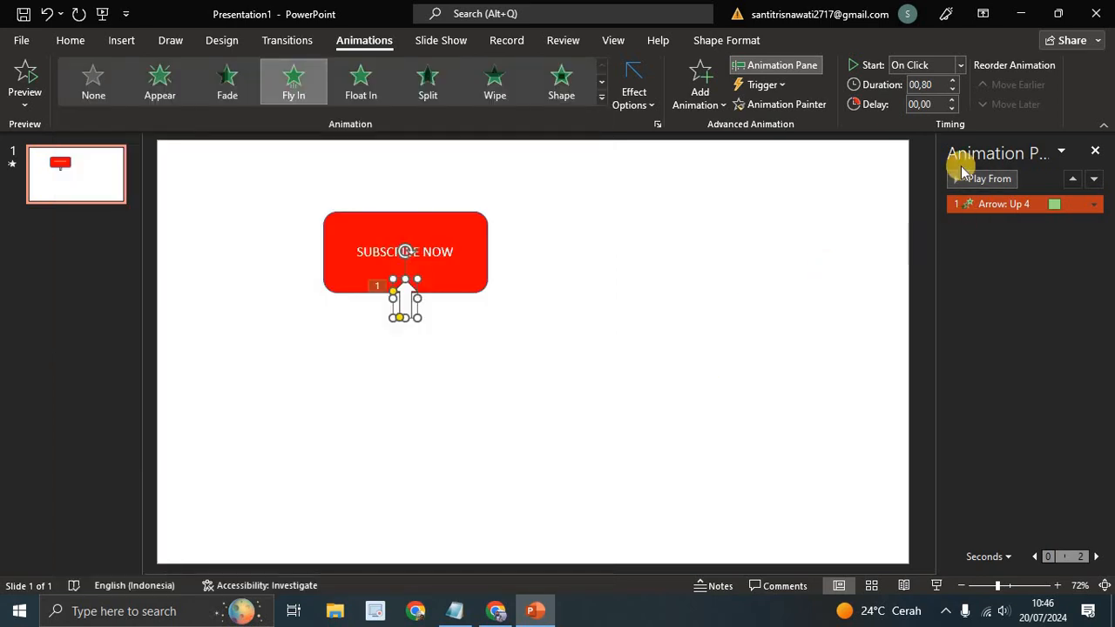
# Step: Add a Pulse emphasis to the arrow, starting After Previous so it follows the Fly In
pyautogui.click(699, 92)
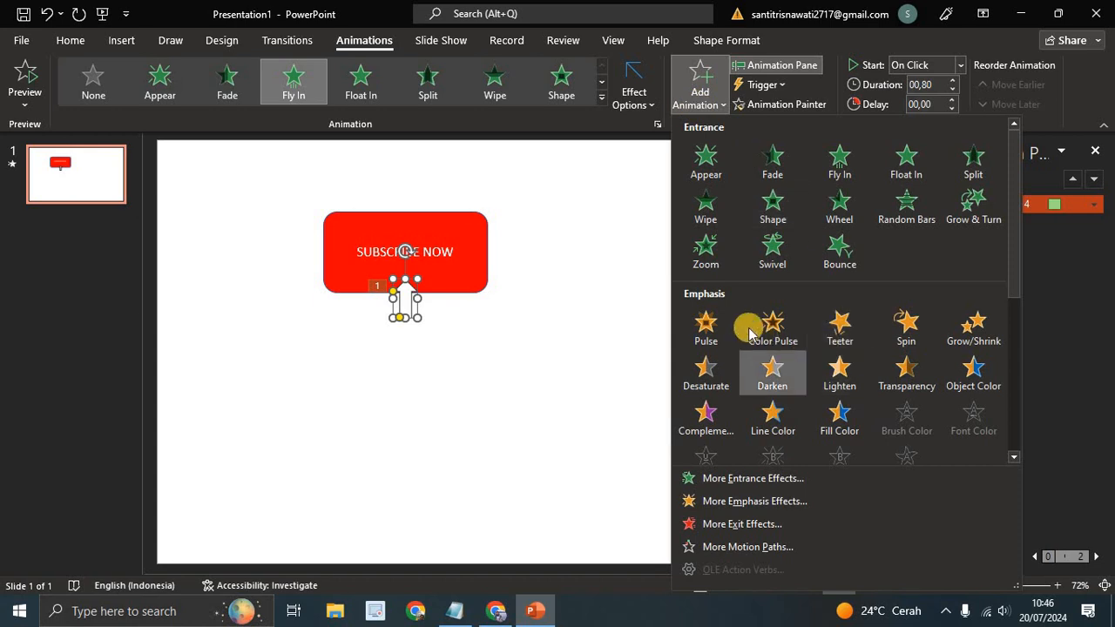
pyautogui.click(706, 326)
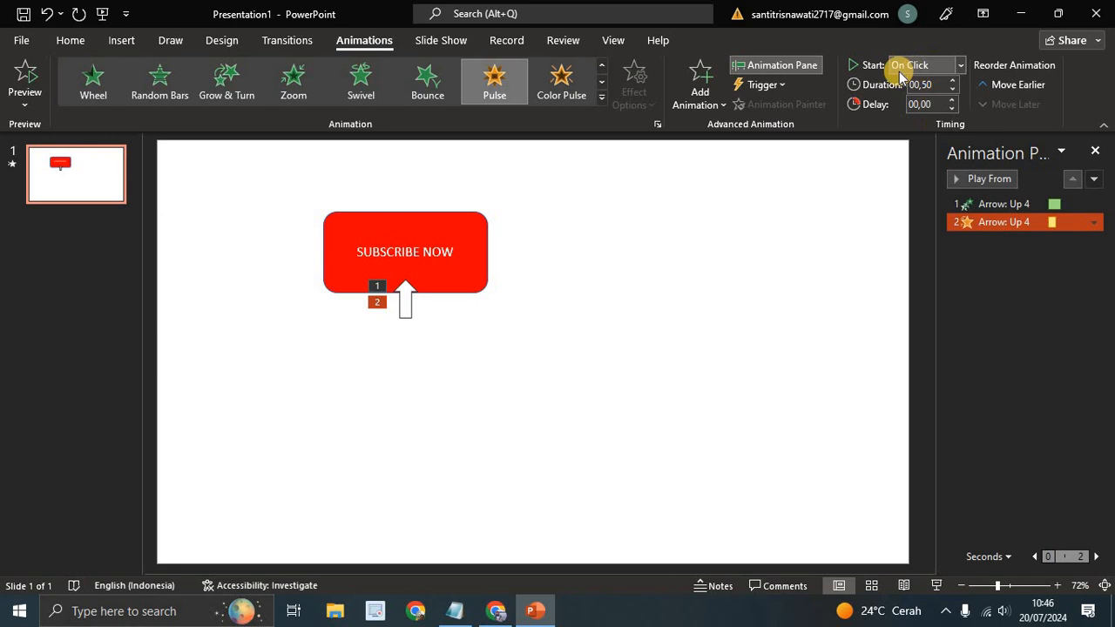
pyautogui.click(928, 66)
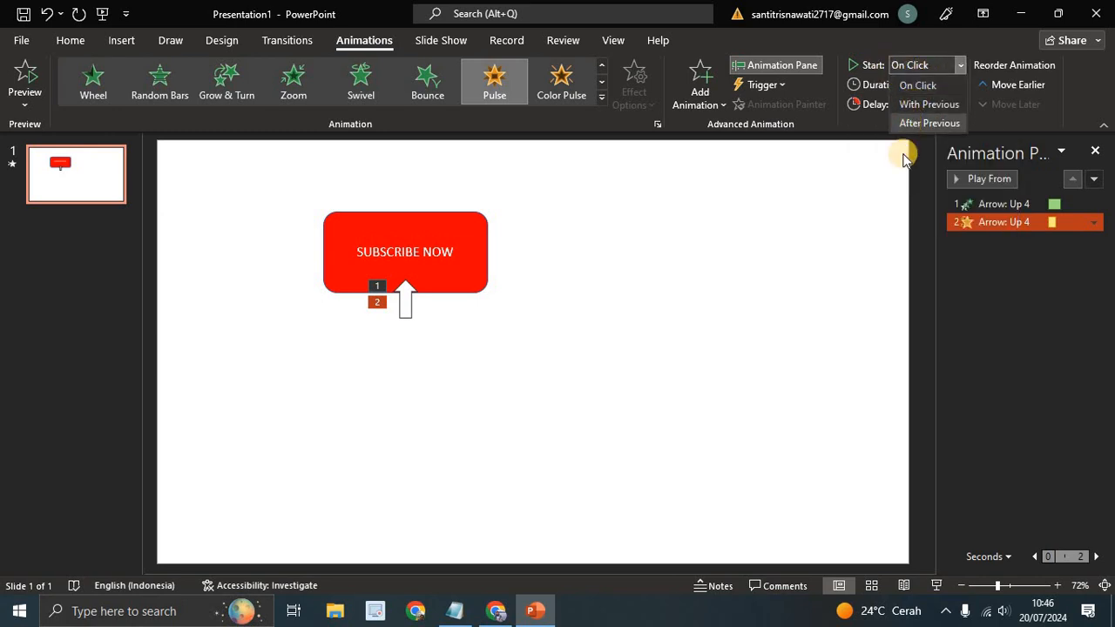
pyautogui.click(929, 123)
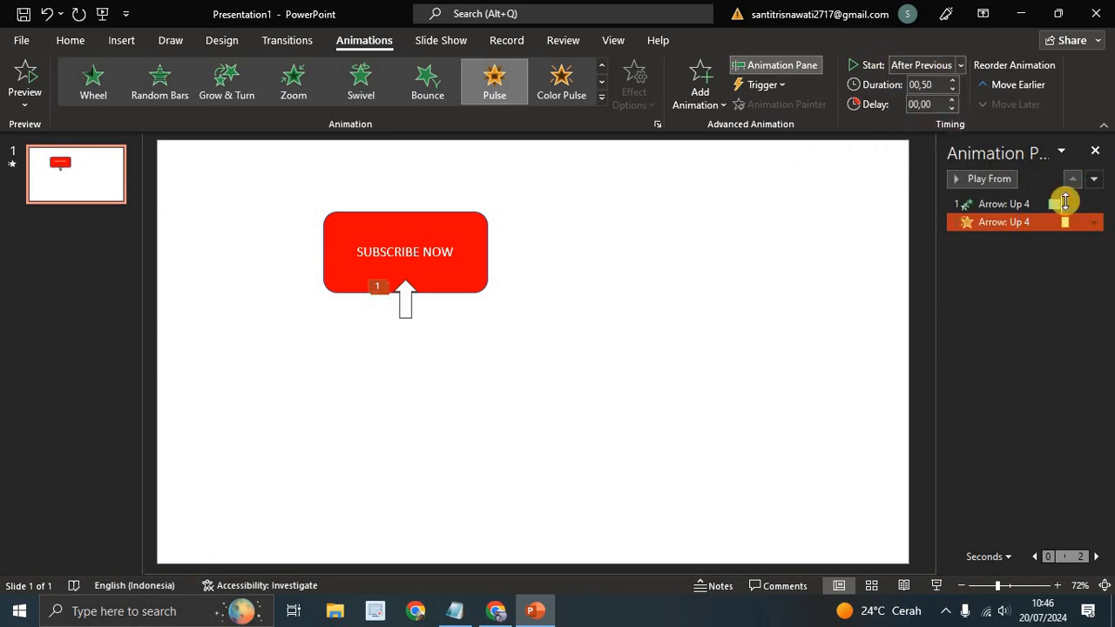
# Step: Preview the arrow's Fly In and Pulse sequence a few times
pyautogui.click(989, 178)
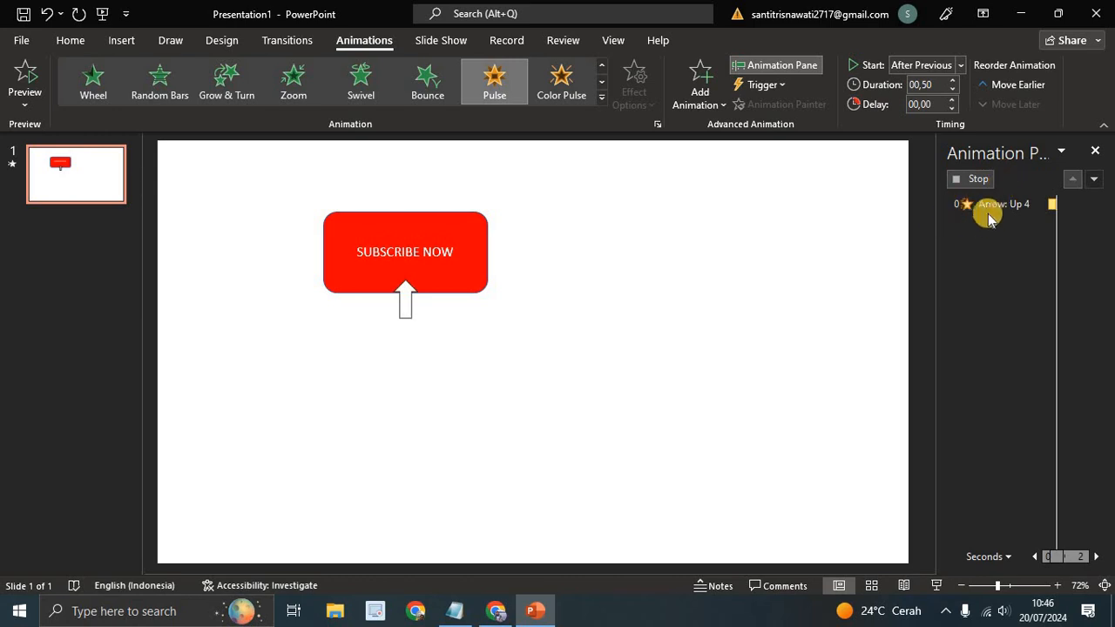
pyautogui.click(981, 207)
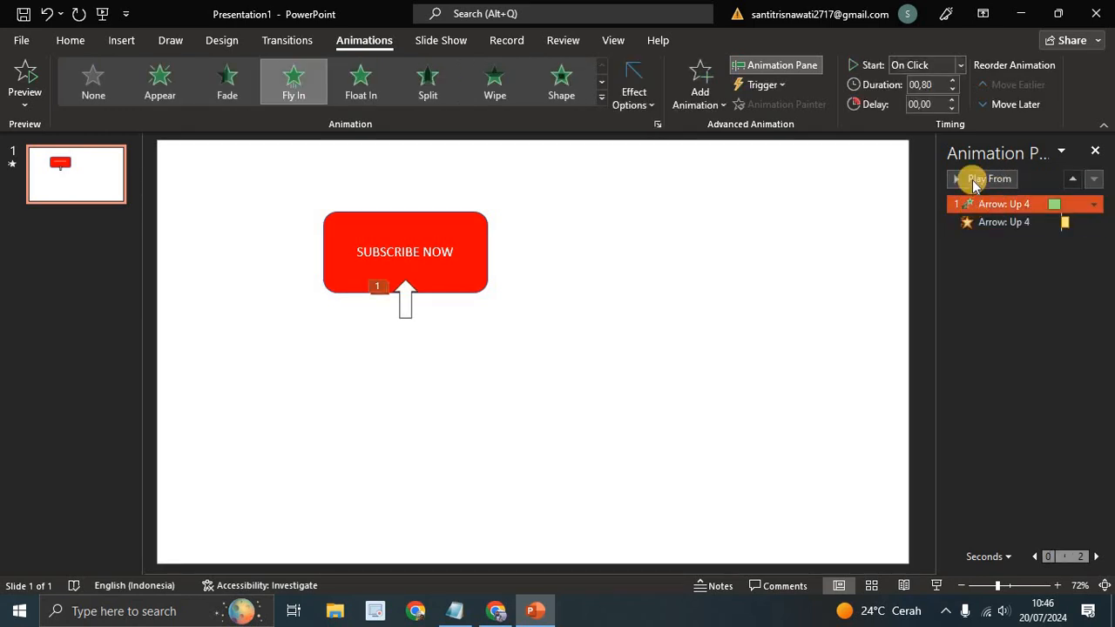
pyautogui.click(976, 179)
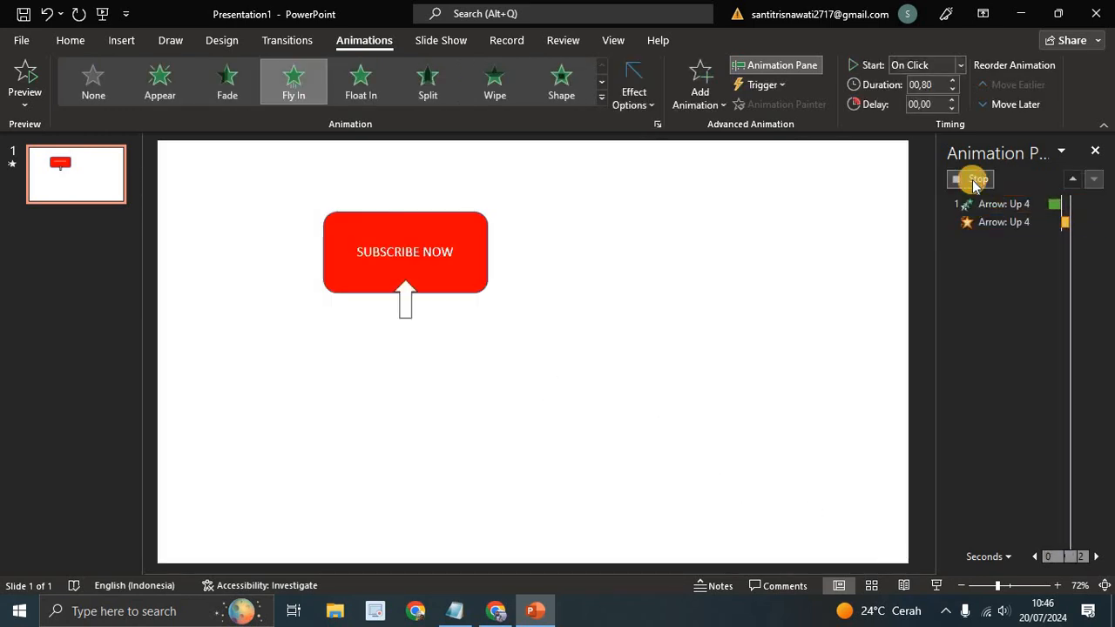
pyautogui.click(974, 183)
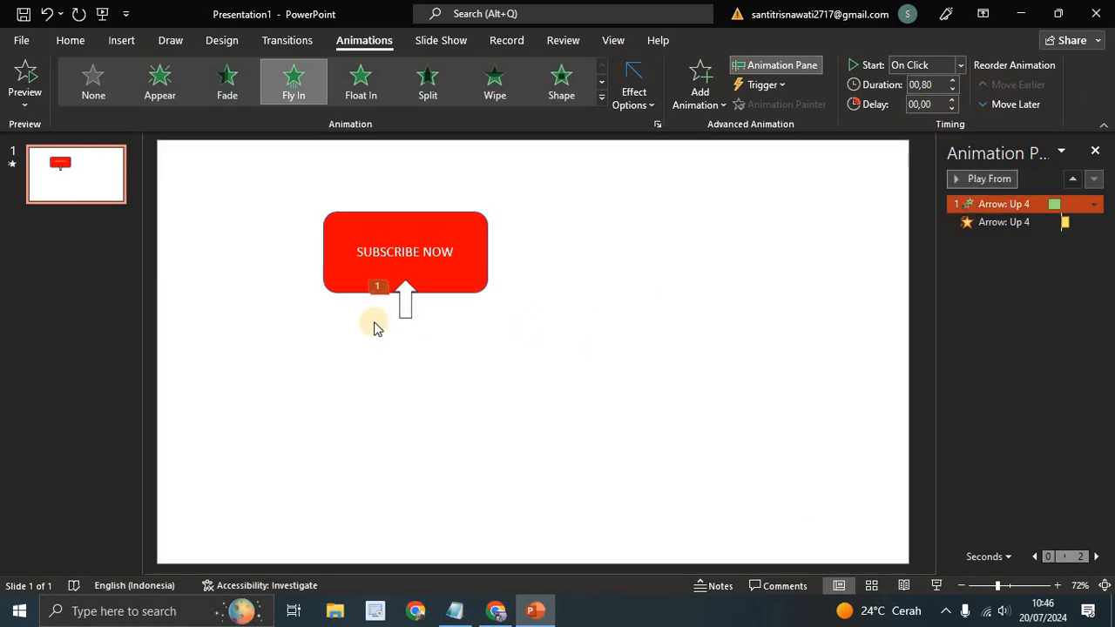
# Step: Add a Pulse emphasis to the red SUBSCRIBE NOW button
pyautogui.click(388, 211)
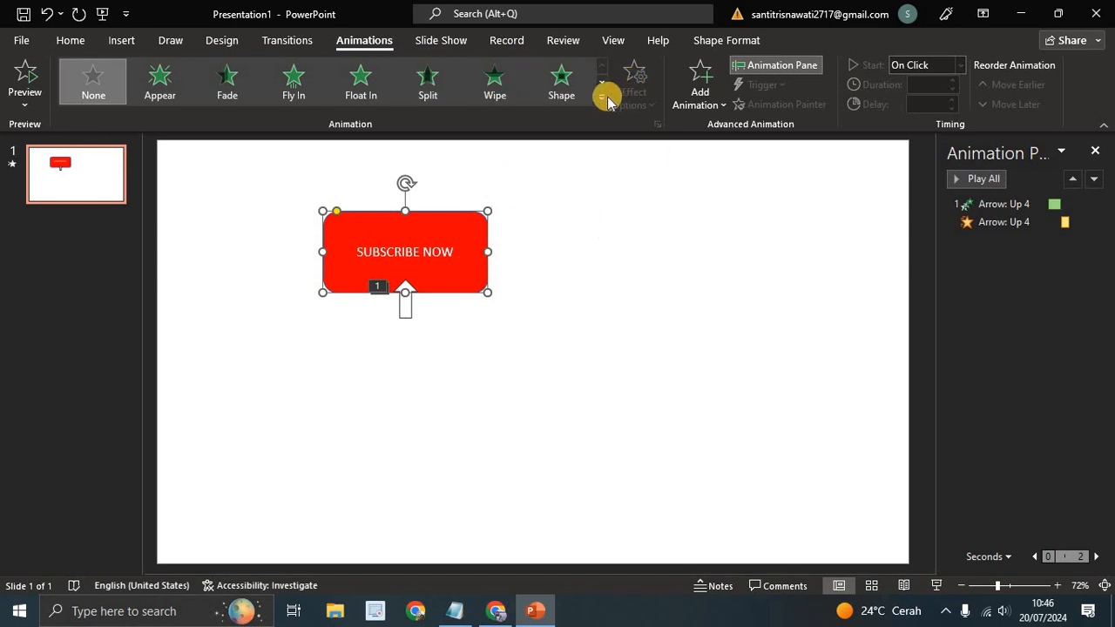
pyautogui.click(699, 87)
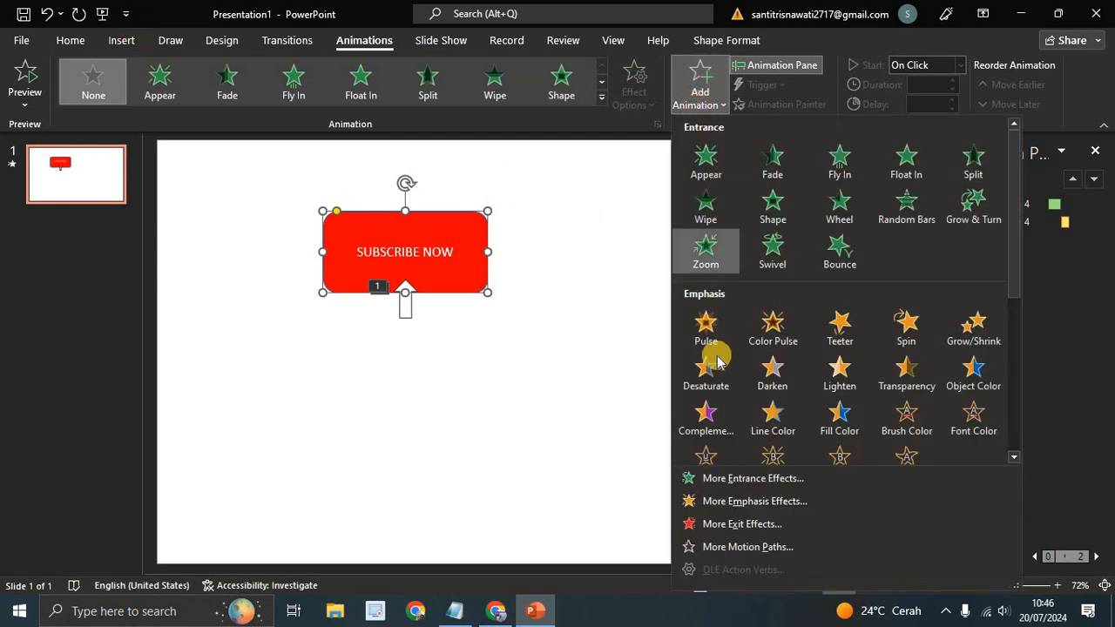
pyautogui.click(705, 328)
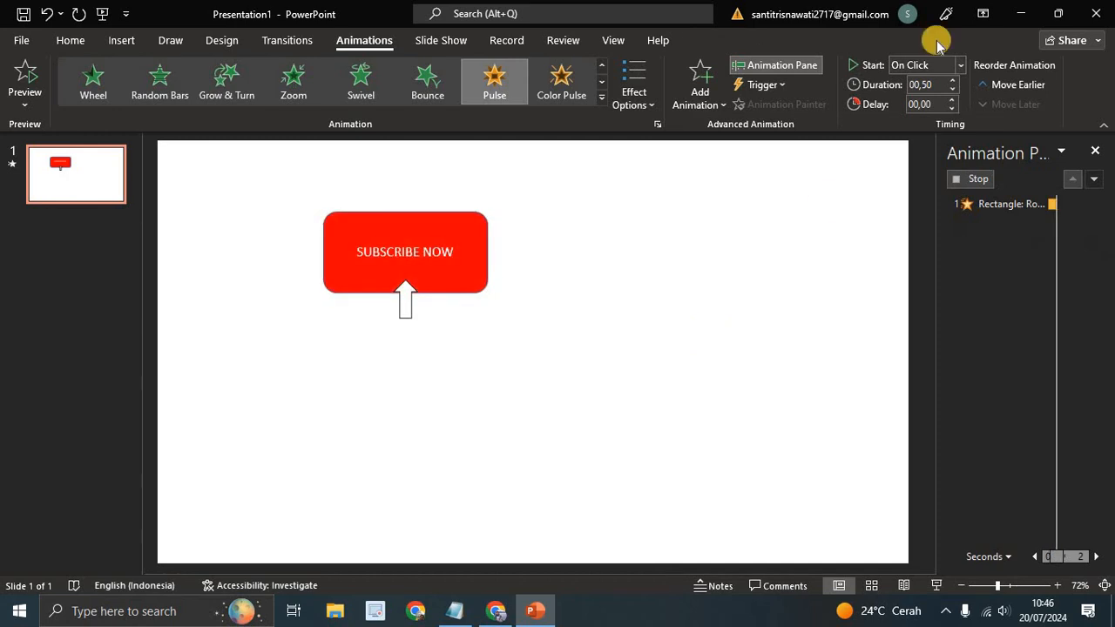
# Step: Set the button pulse to start With Previous and begin editing its 00,25 delay
pyautogui.click(924, 65)
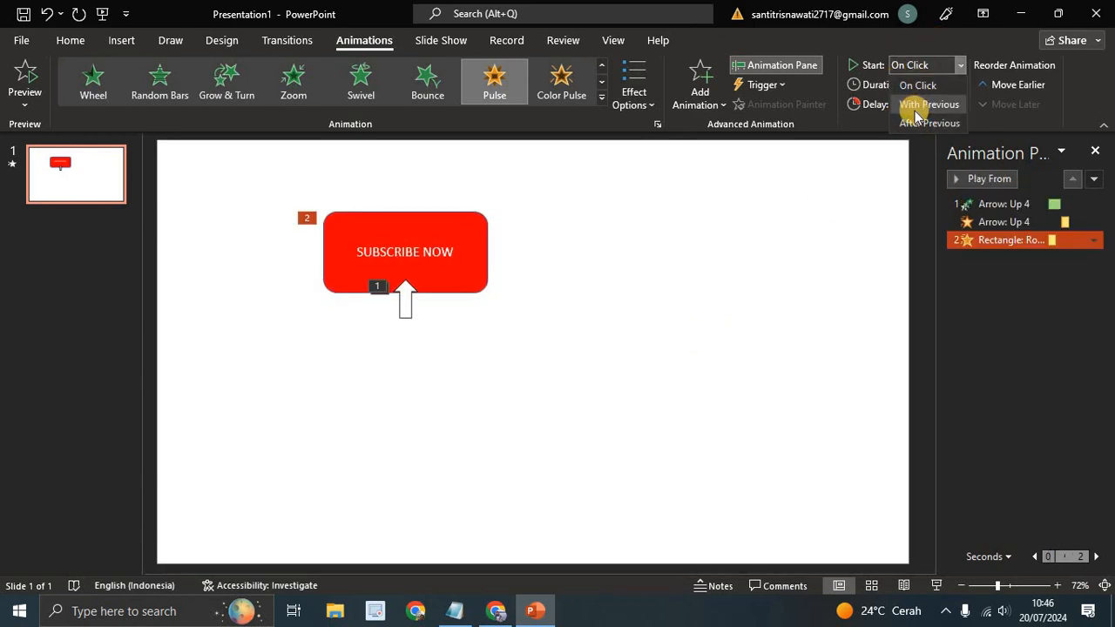
pyautogui.click(923, 105)
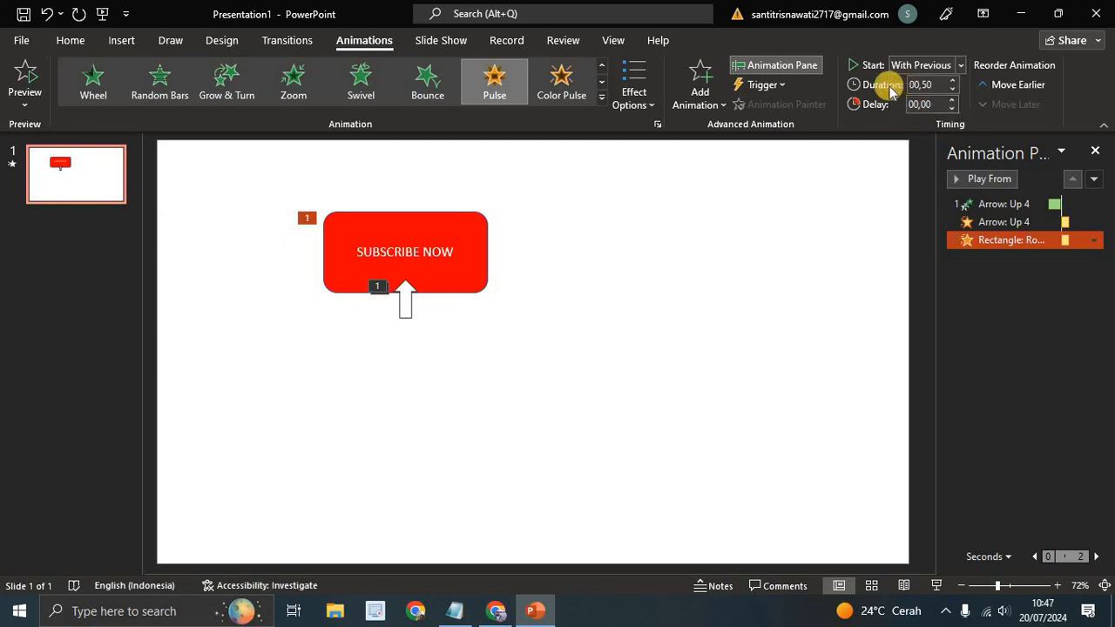
pyautogui.click(924, 103)
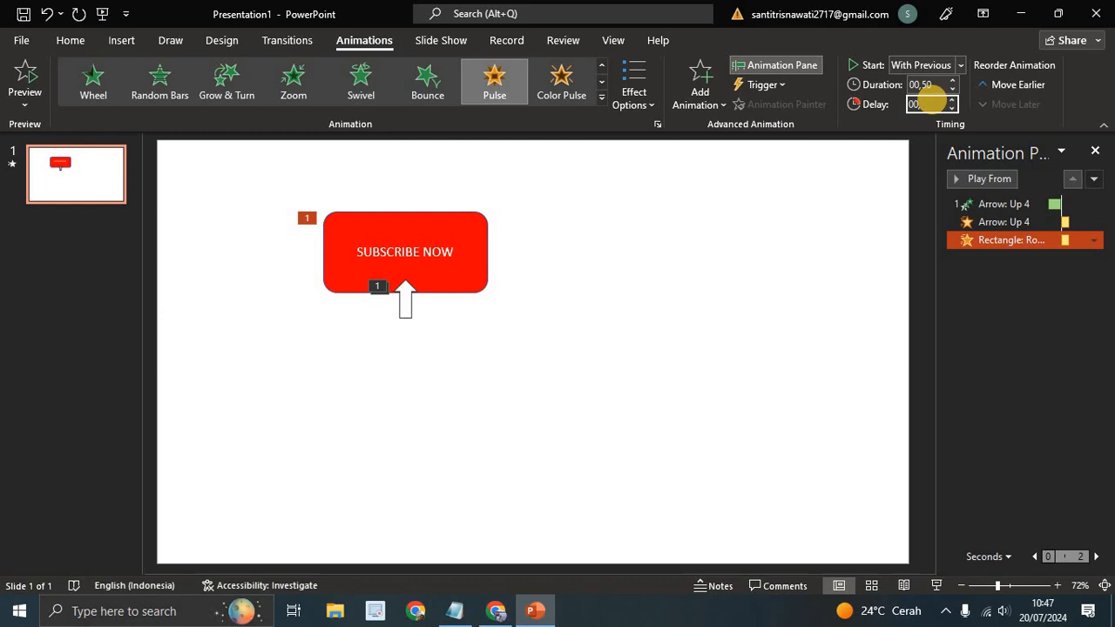
pyautogui.write('00,25')
pyautogui.click(749, 235)
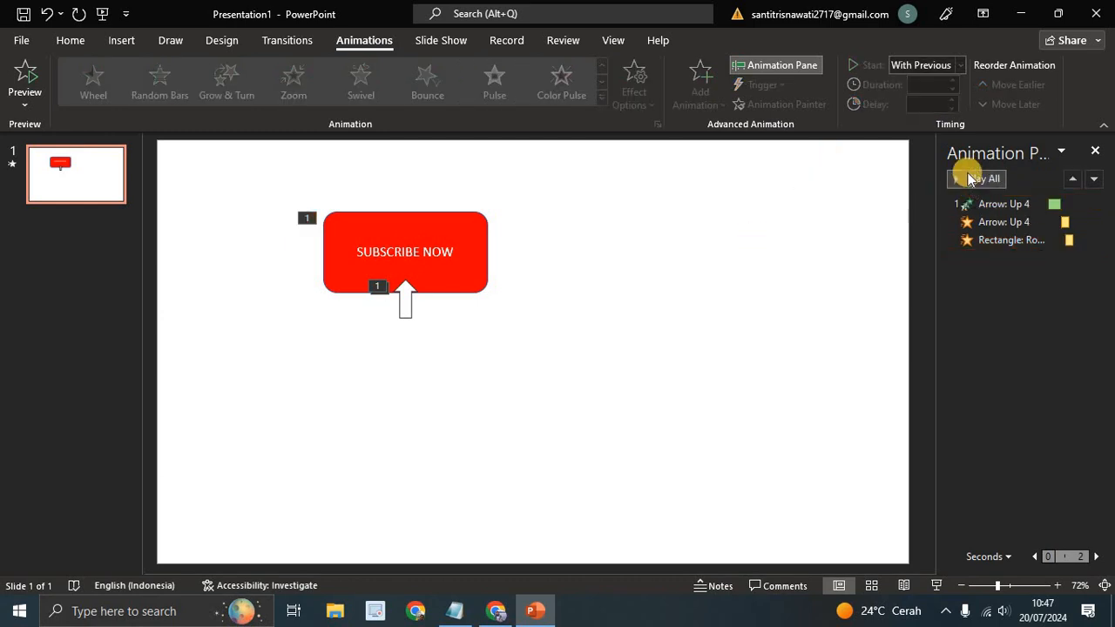
pyautogui.click(967, 178)
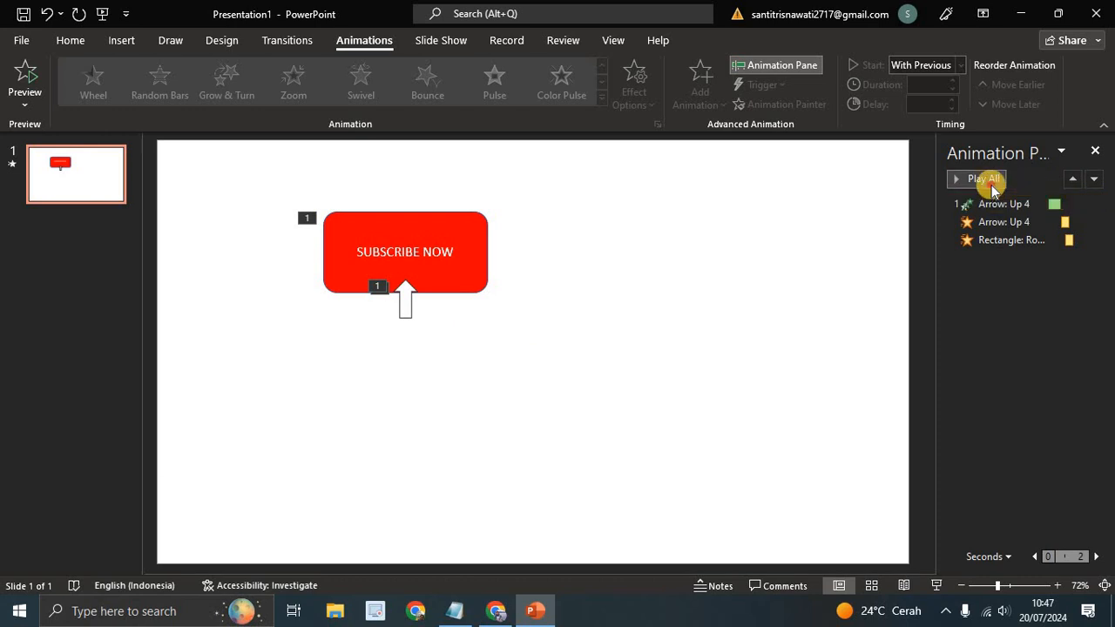
pyautogui.click(978, 179)
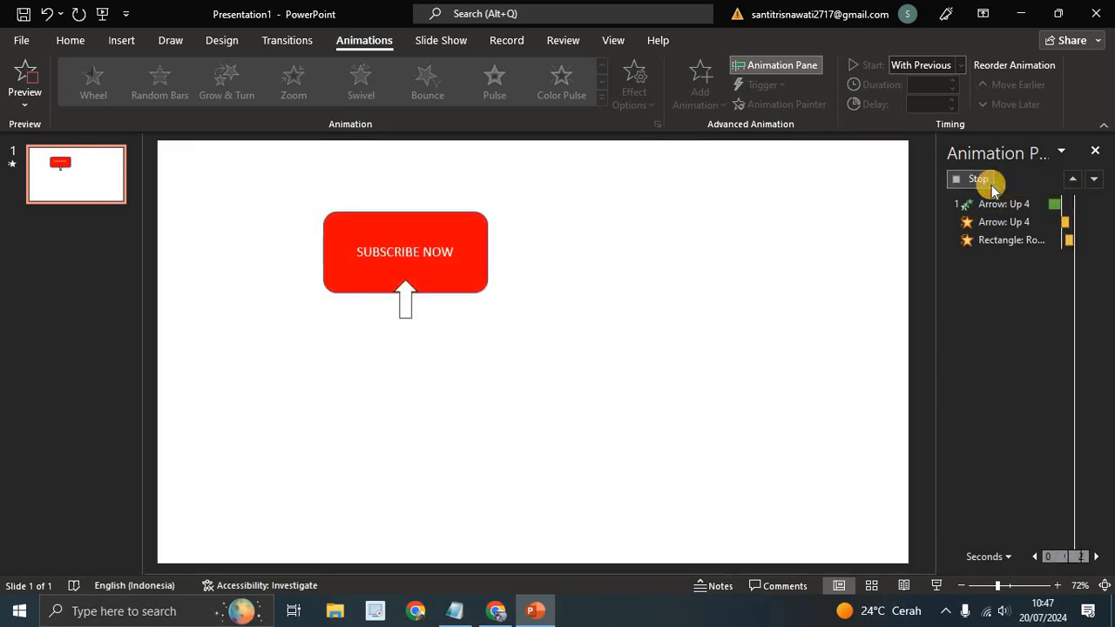